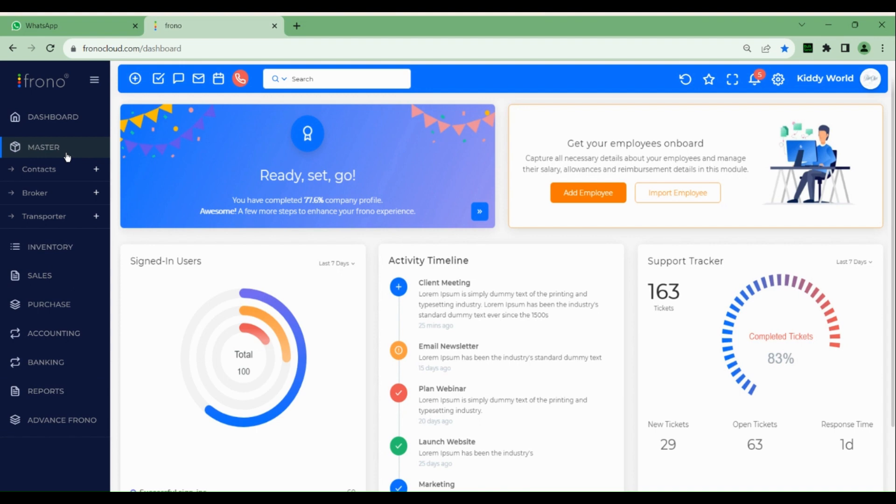
Open the master contacts list and look through its customer rows and columns, including rating, GST number and action
{"action": "left_click", "coordinate": [39, 171]}
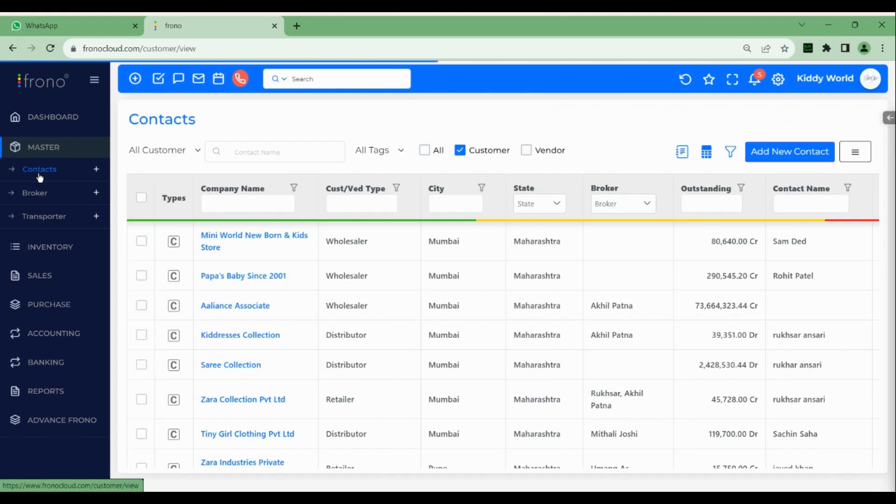
{"action": "scroll", "coordinate": [303, 294], "scroll_direction": "down", "scroll_amount": 15}
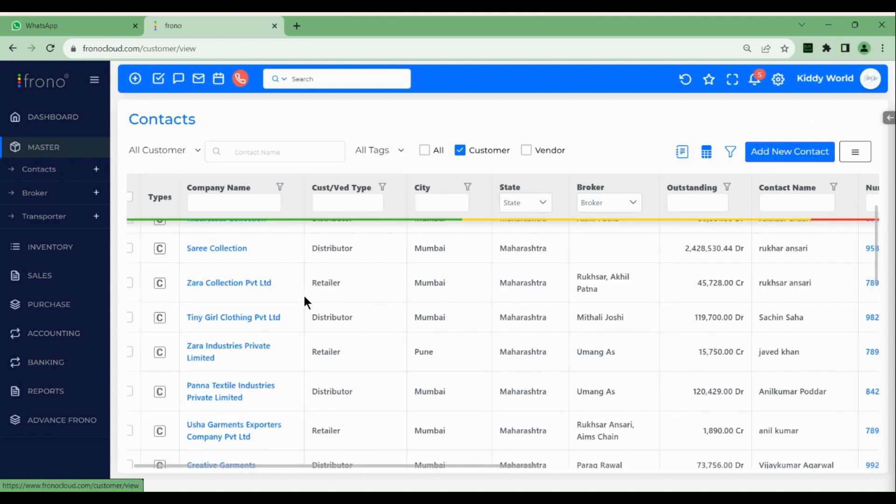
{"action": "scroll", "coordinate": [304, 295], "scroll_direction": "up", "scroll_amount": 15}
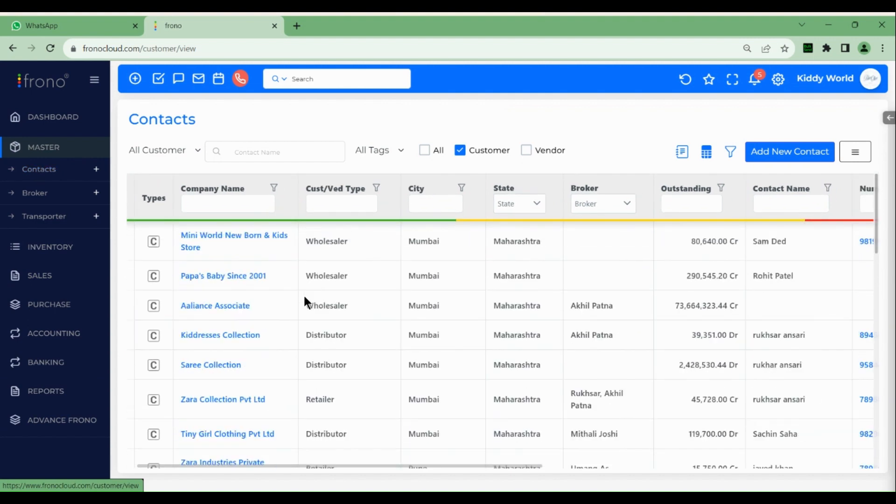
{"action": "scroll", "coordinate": [556, 287], "scroll_direction": "right", "scroll_amount": 5}
{"action": "scroll", "coordinate": [558, 293], "scroll_direction": "right", "scroll_amount": 6}
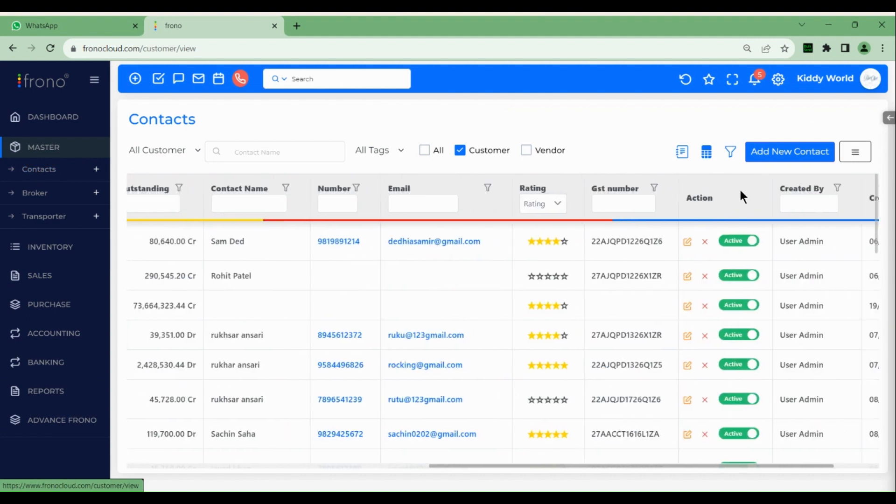
Start a new contact and examine its company name, company, customer type and account group fields
{"action": "left_click", "coordinate": [781, 156]}
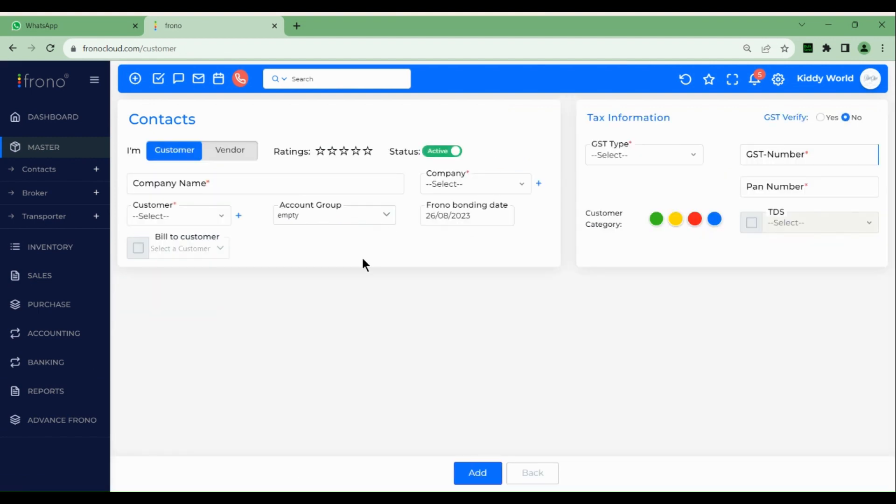
{"action": "left_click", "coordinate": [286, 176]}
{"action": "left_click", "coordinate": [452, 183]}
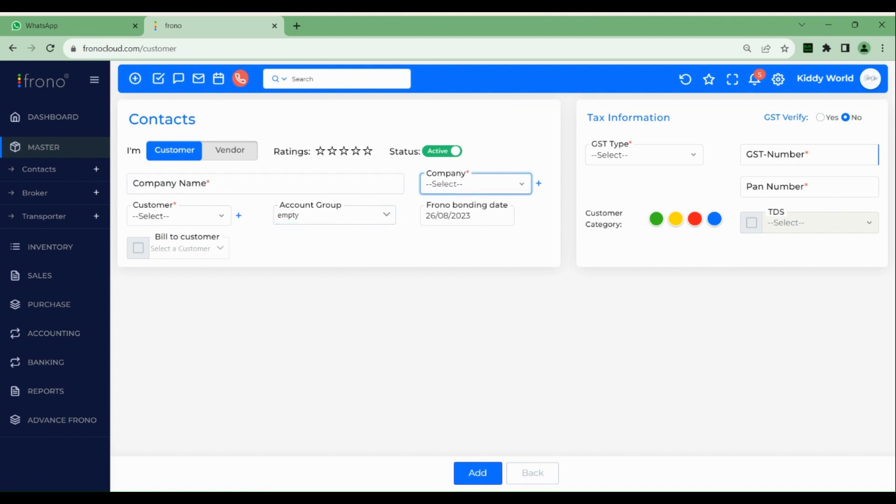
{"action": "left_click", "coordinate": [199, 217]}
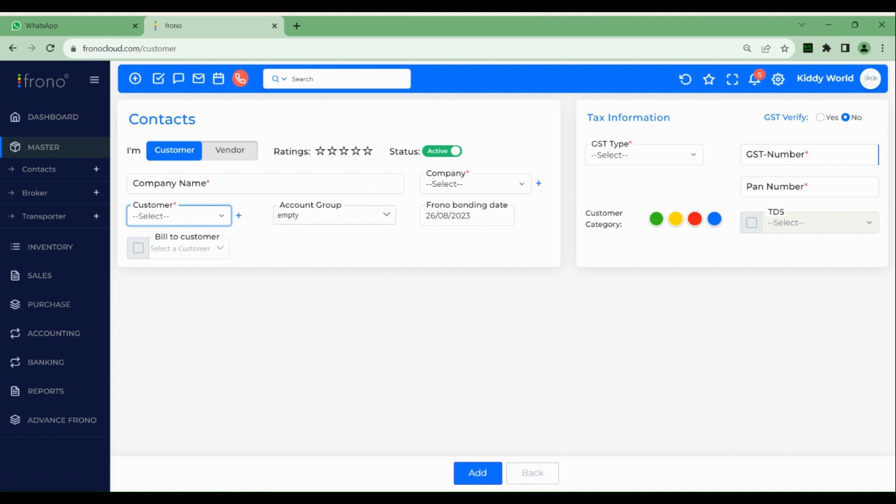
{"action": "left_click", "coordinate": [323, 229]}
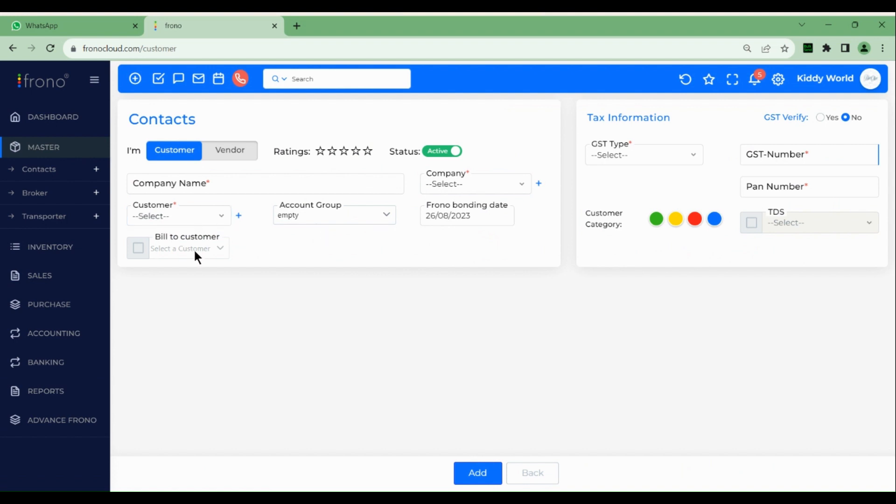
Check the new contact's GST type, GST number and PAN number fields, and compare the Vendor form with the Customer form
{"action": "left_click", "coordinate": [655, 156]}
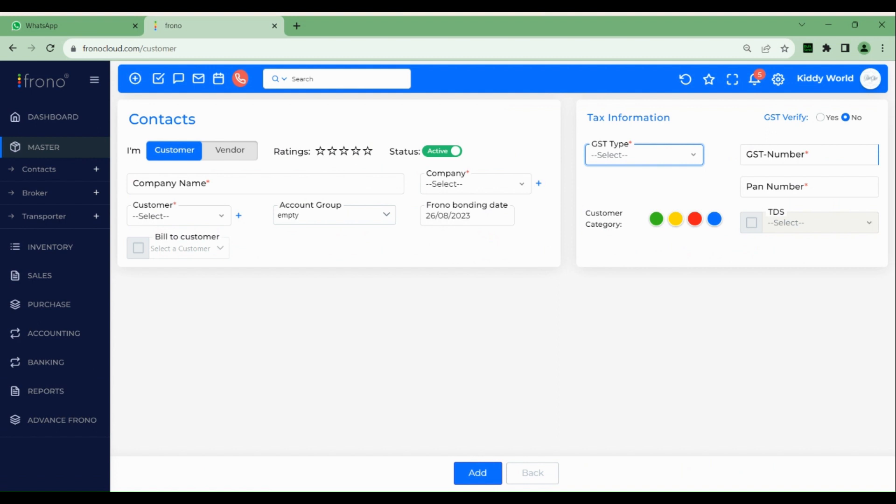
{"action": "left_click", "coordinate": [753, 154]}
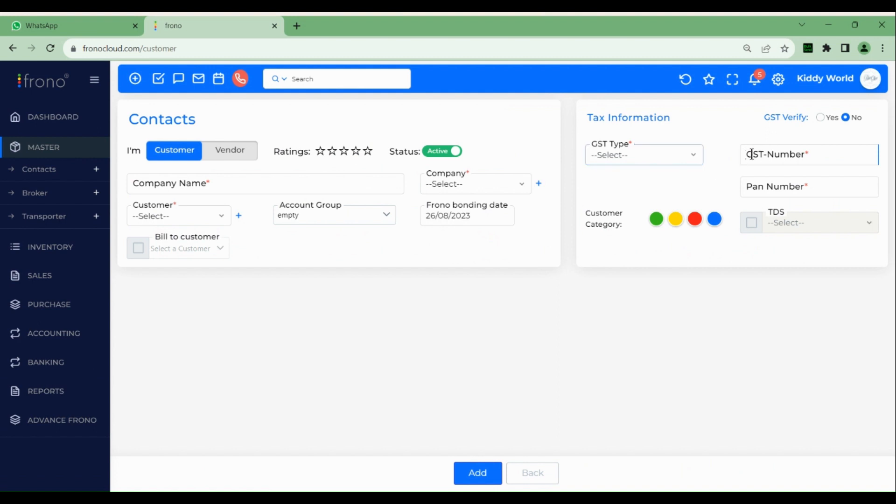
{"action": "left_click", "coordinate": [761, 195]}
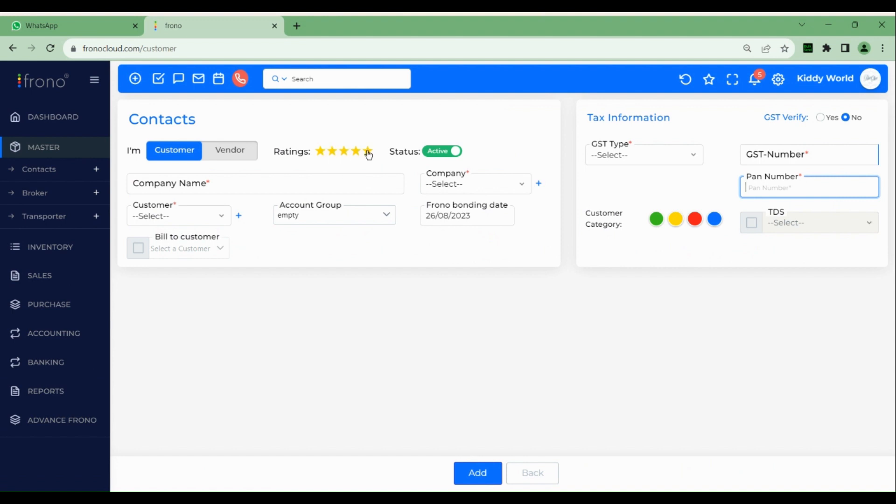
{"action": "left_click", "coordinate": [237, 152]}
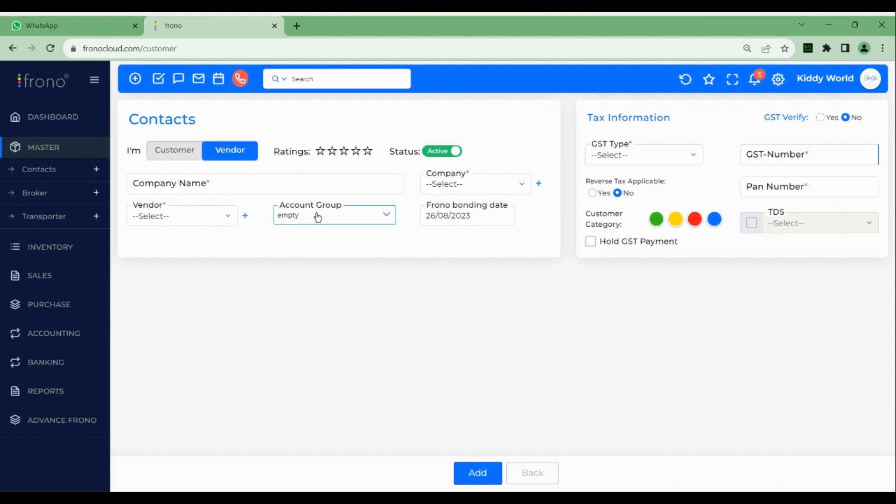
{"action": "left_click", "coordinate": [184, 153]}
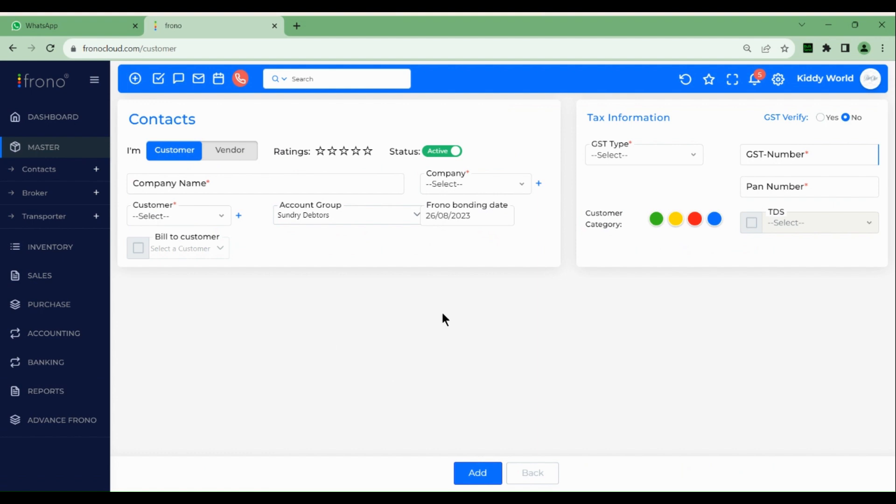
Return to the contacts list and open the Mini World New Born & Kids Store customer for editing, down to its detail sections
{"action": "left_click", "coordinate": [47, 169]}
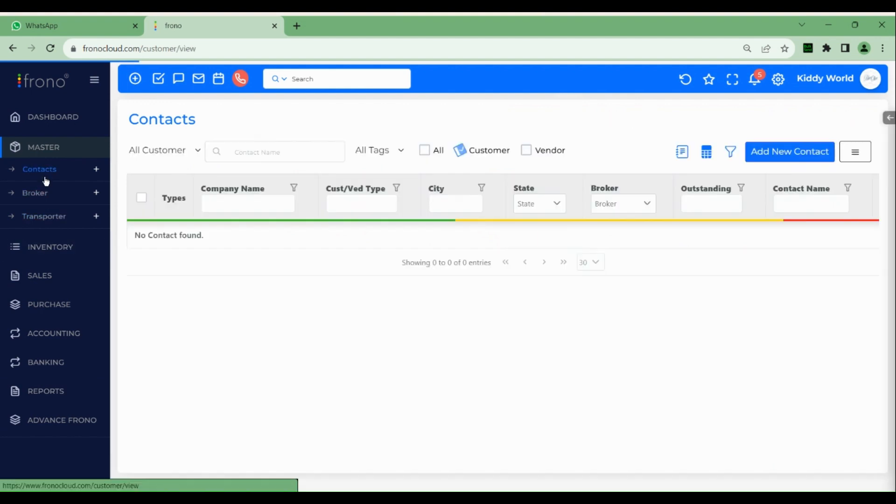
{"action": "scroll", "coordinate": [559, 295], "scroll_direction": "right", "scroll_amount": 10}
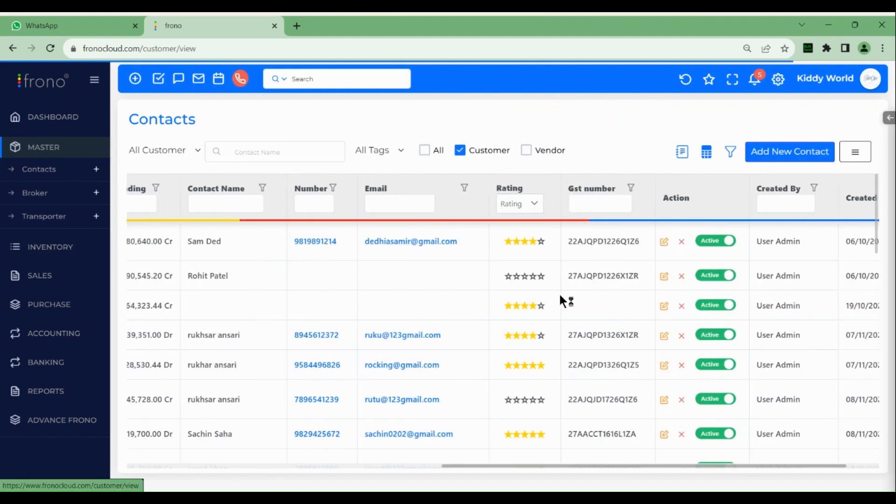
{"action": "left_click", "coordinate": [663, 241]}
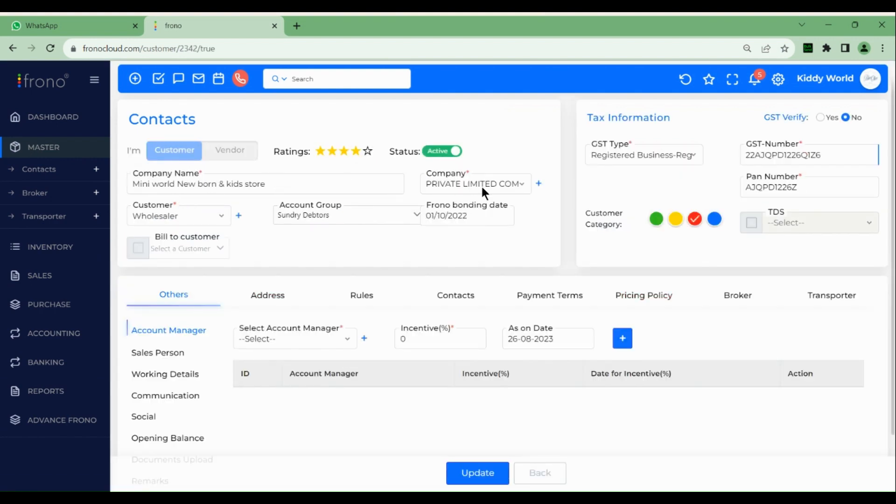
{"action": "left_click", "coordinate": [172, 223]}
{"action": "left_click", "coordinate": [293, 253]}
{"action": "scroll", "coordinate": [293, 253], "scroll_direction": "down", "scroll_amount": 2}
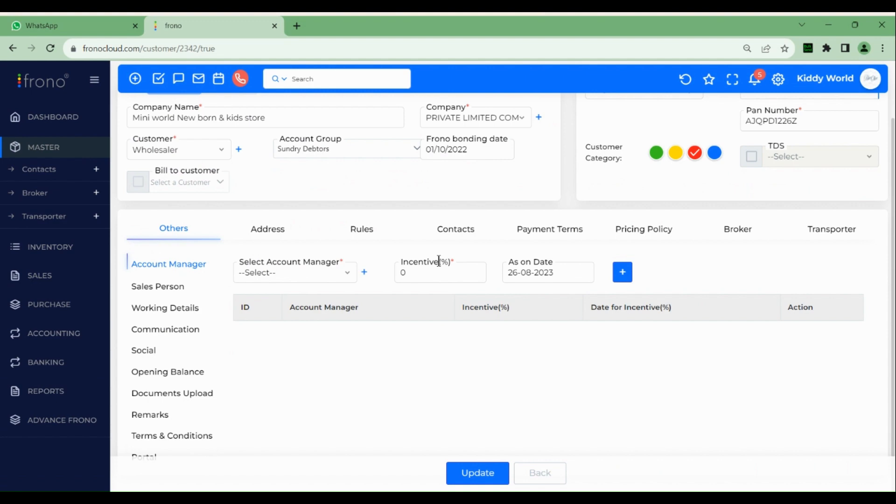
Examine the customer's Sales Person assignment options and its Working Details for visit, holiday and payment days
{"action": "left_click", "coordinate": [173, 287]}
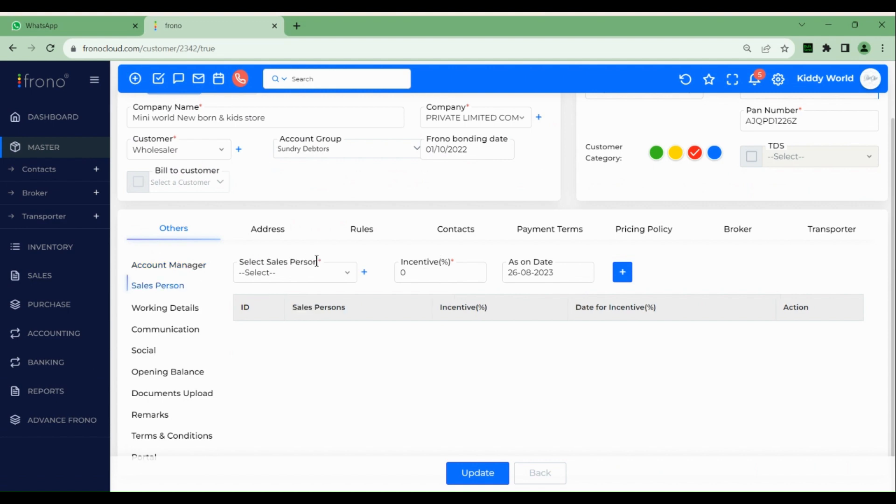
{"action": "left_click", "coordinate": [306, 275]}
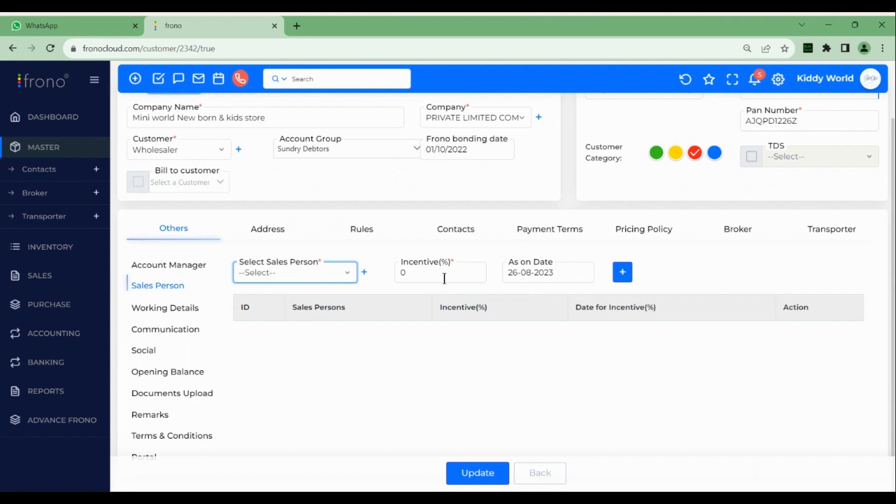
{"action": "left_click", "coordinate": [415, 309]}
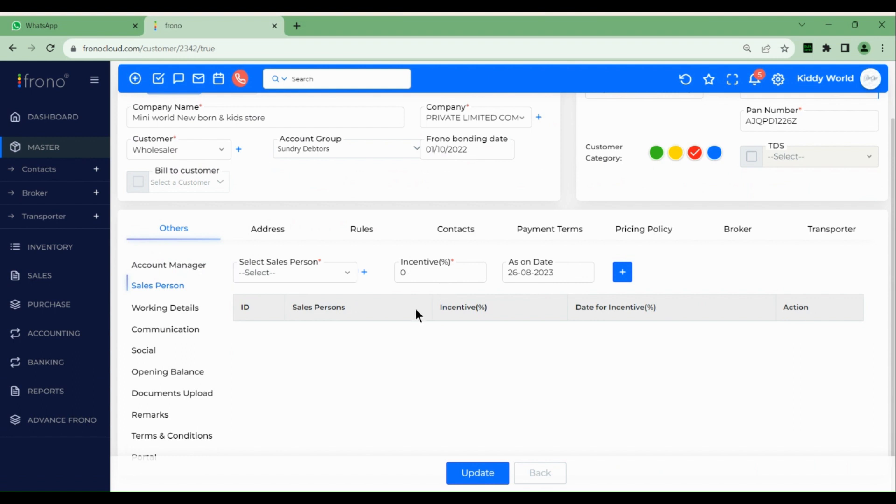
{"action": "left_click", "coordinate": [174, 317]}
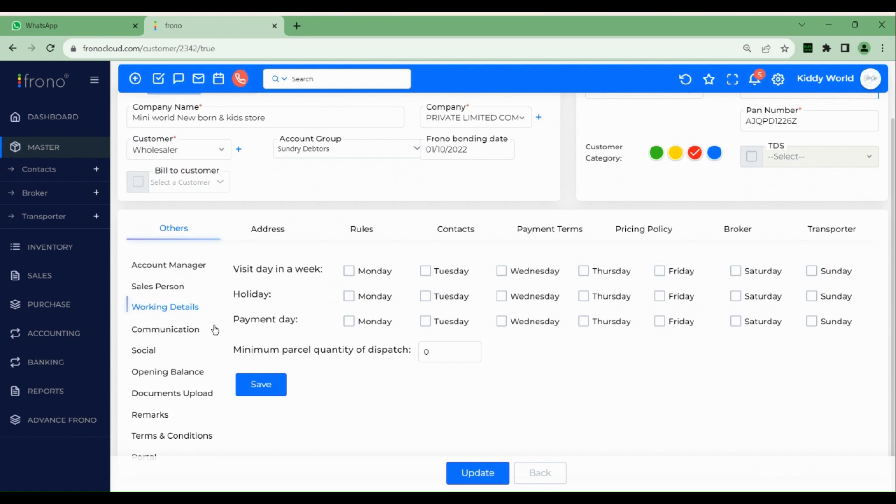
Review the customer's Communication settings for Email, SMS and WhatsApp
{"action": "left_click", "coordinate": [191, 330]}
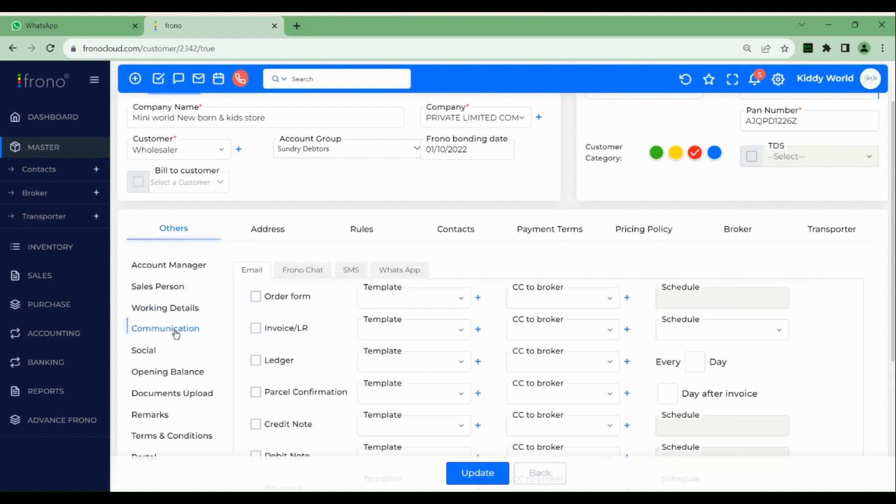
{"action": "scroll", "coordinate": [395, 343], "scroll_direction": "down", "scroll_amount": 2}
{"action": "scroll", "coordinate": [395, 343], "scroll_direction": "down", "scroll_amount": 2}
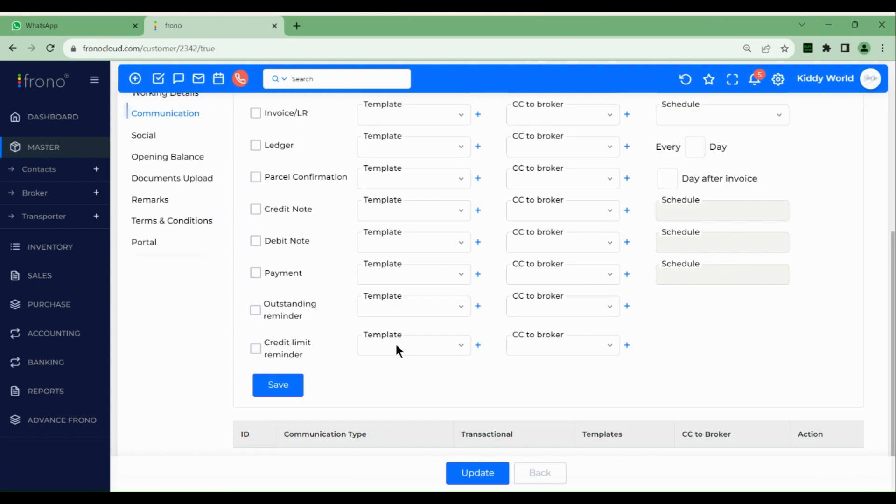
{"action": "scroll", "coordinate": [366, 329], "scroll_direction": "up", "scroll_amount": 4}
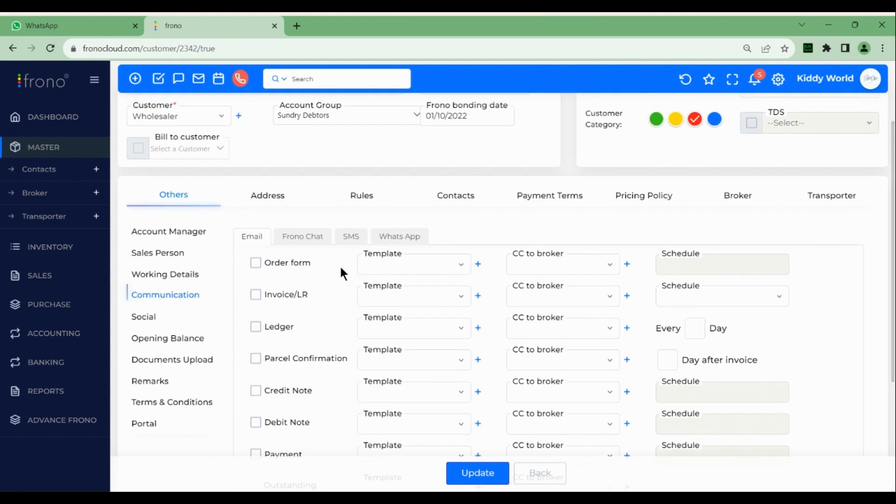
{"action": "left_click", "coordinate": [351, 237]}
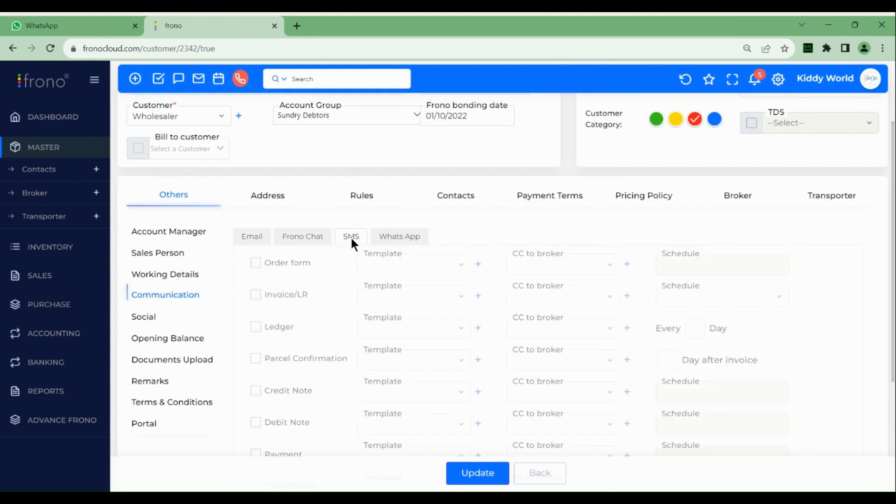
{"action": "left_click", "coordinate": [400, 231]}
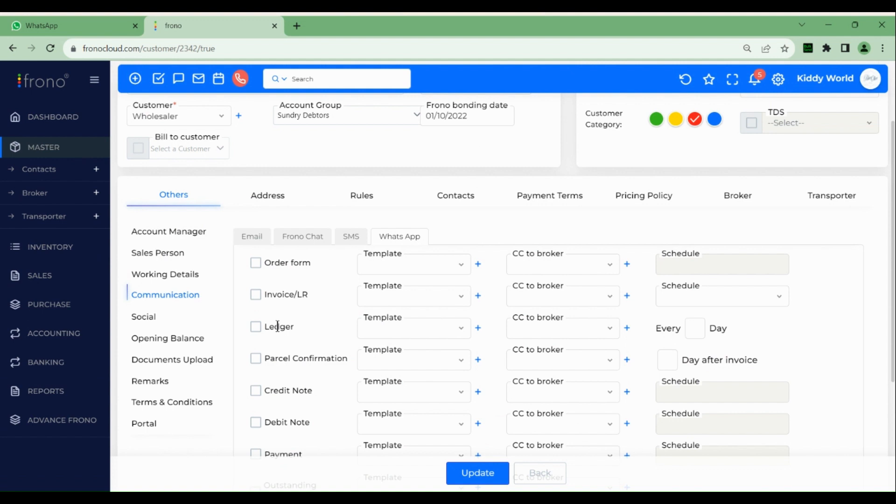
Choose facebook as the social media type in the customer's Social details
{"action": "left_click", "coordinate": [156, 321]}
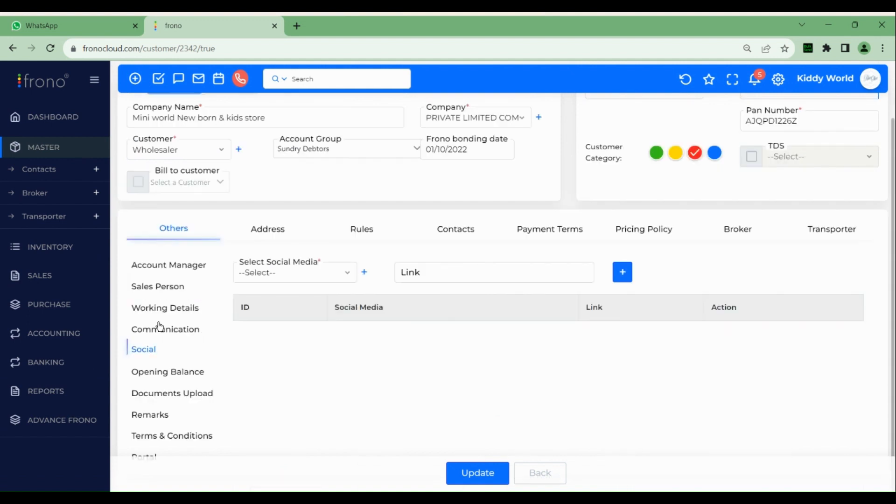
{"action": "left_click", "coordinate": [290, 274]}
{"action": "left_click", "coordinate": [299, 294]}
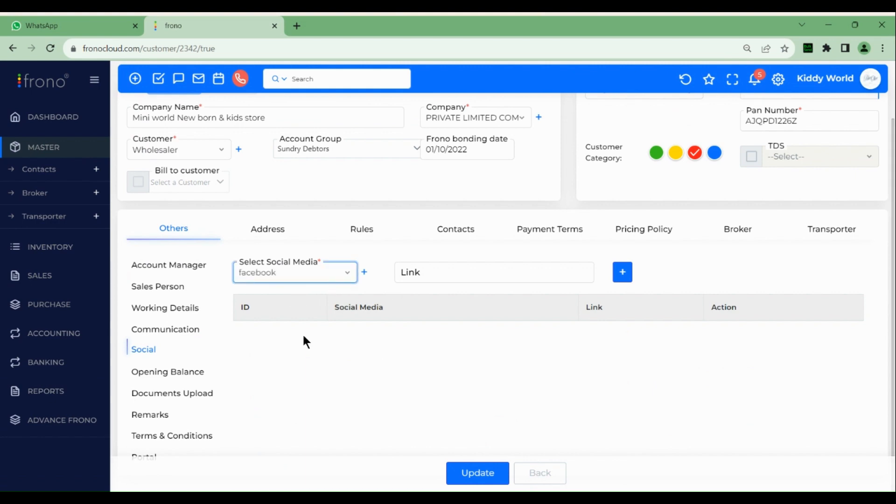
Examine the customer's Opening Balance details and the document type options for Documents Upload
{"action": "left_click", "coordinate": [193, 375]}
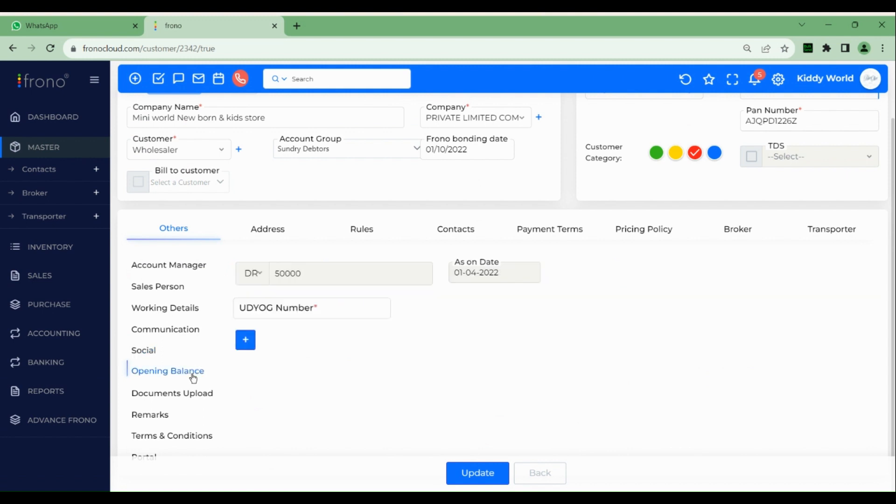
{"action": "left_click", "coordinate": [189, 393]}
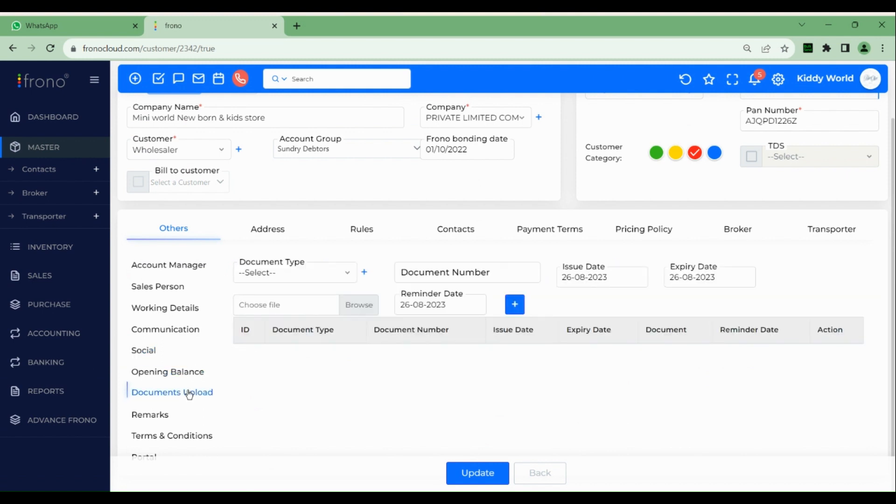
{"action": "left_click", "coordinate": [294, 277]}
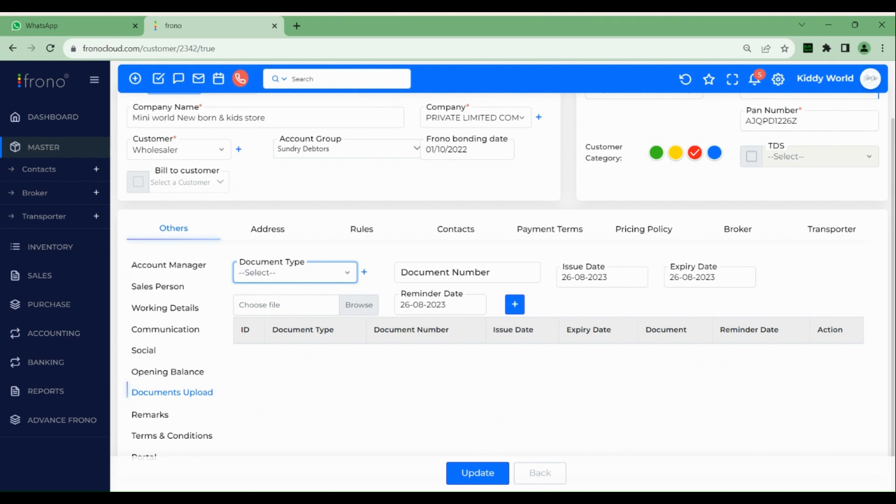
{"action": "left_click", "coordinate": [393, 364]}
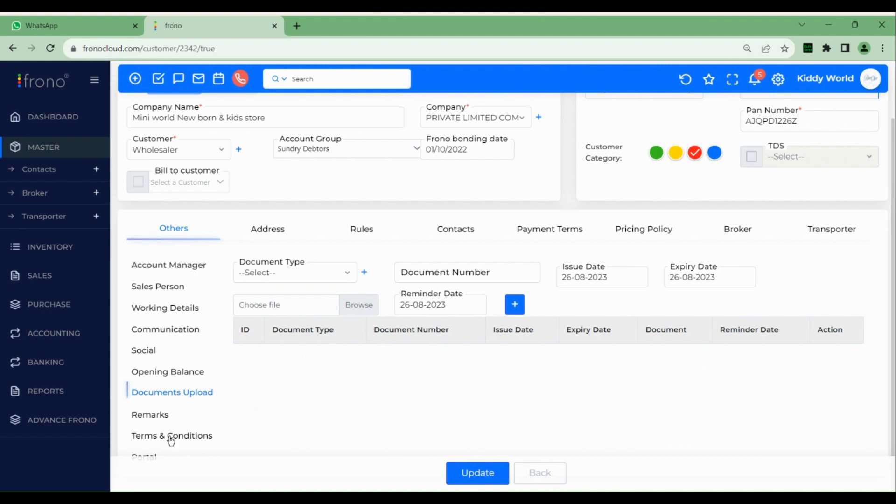
Review the customer's Remarks section and the transactional form and template options under Terms & Conditions
{"action": "left_click", "coordinate": [155, 414]}
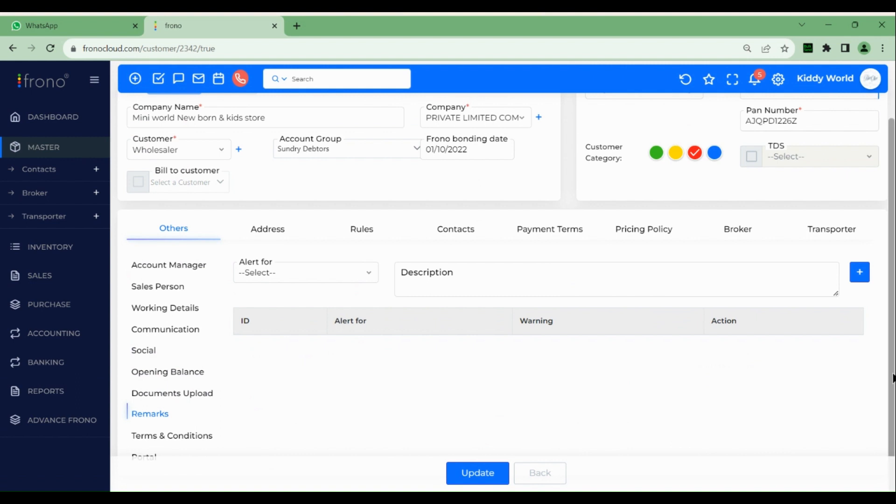
{"action": "left_click", "coordinate": [200, 436]}
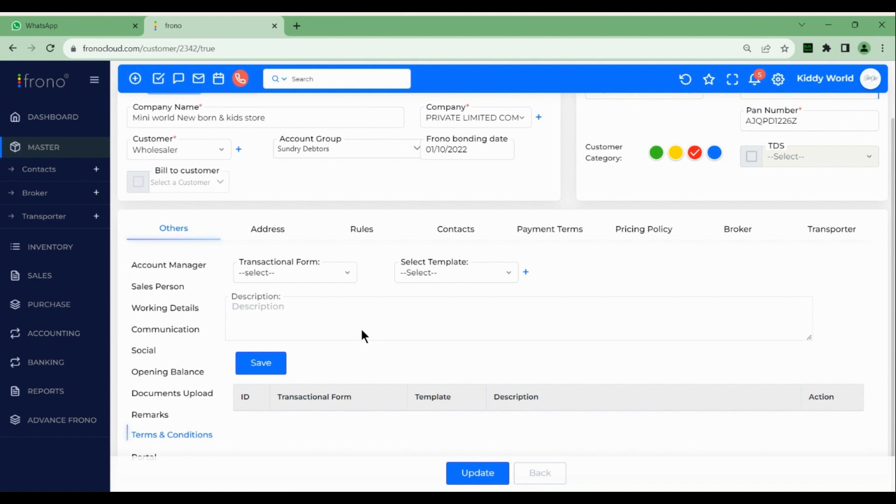
{"action": "left_click", "coordinate": [318, 279]}
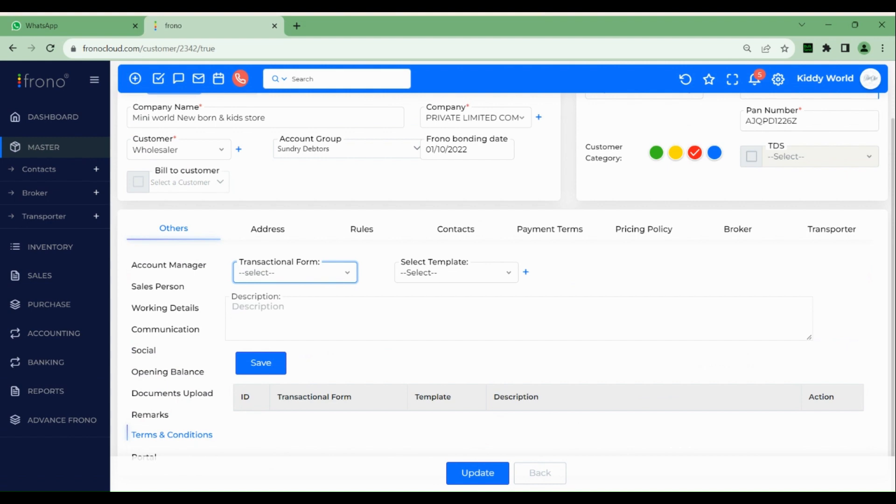
{"action": "left_click", "coordinate": [406, 321]}
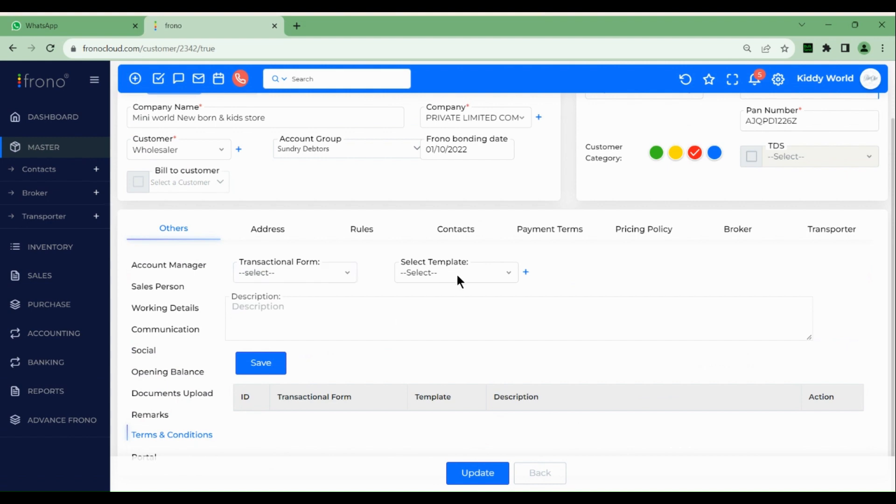
Examine the customer's Address section, including the Address and Address Type options and the remaining entry fields
{"action": "left_click", "coordinate": [274, 234]}
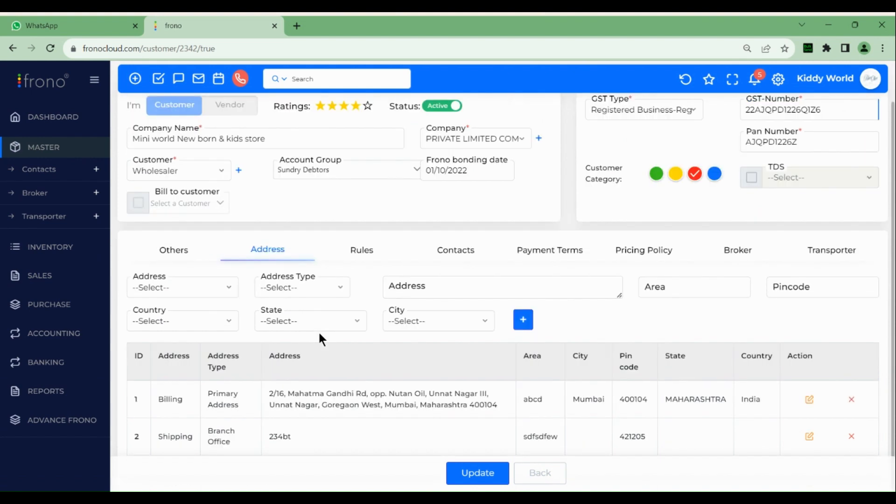
{"action": "left_click", "coordinate": [211, 297]}
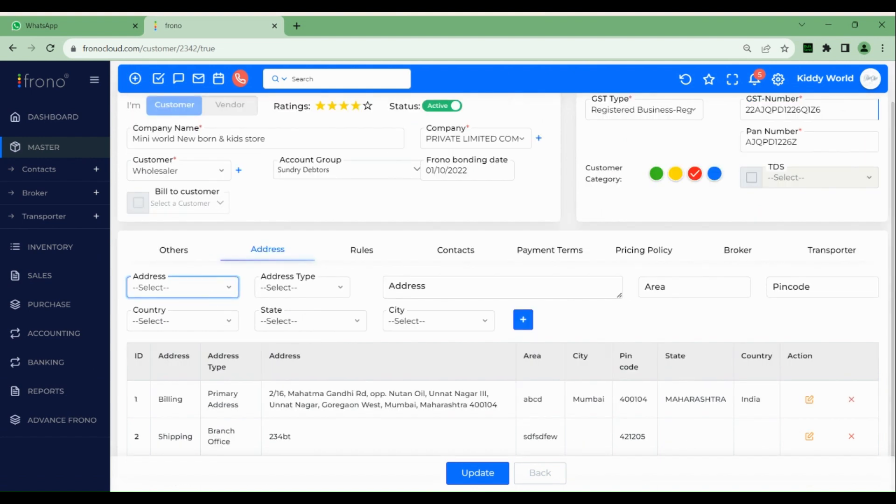
{"action": "left_click", "coordinate": [302, 294]}
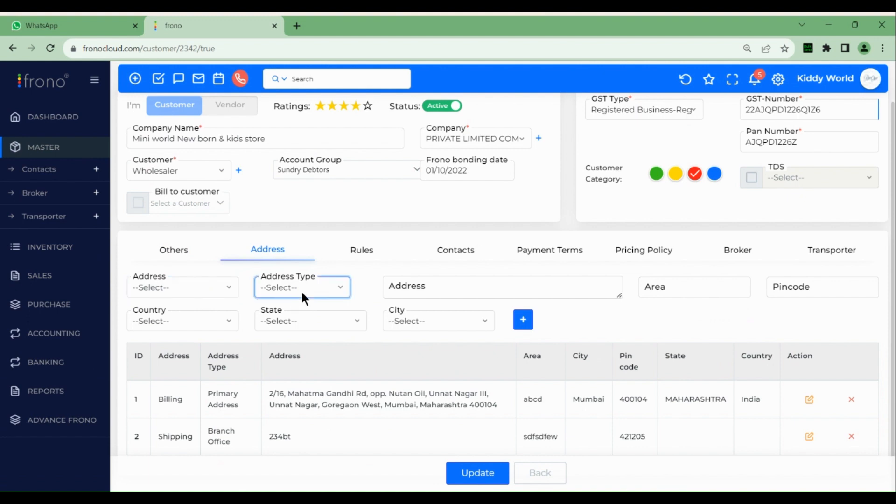
{"action": "left_click", "coordinate": [388, 268]}
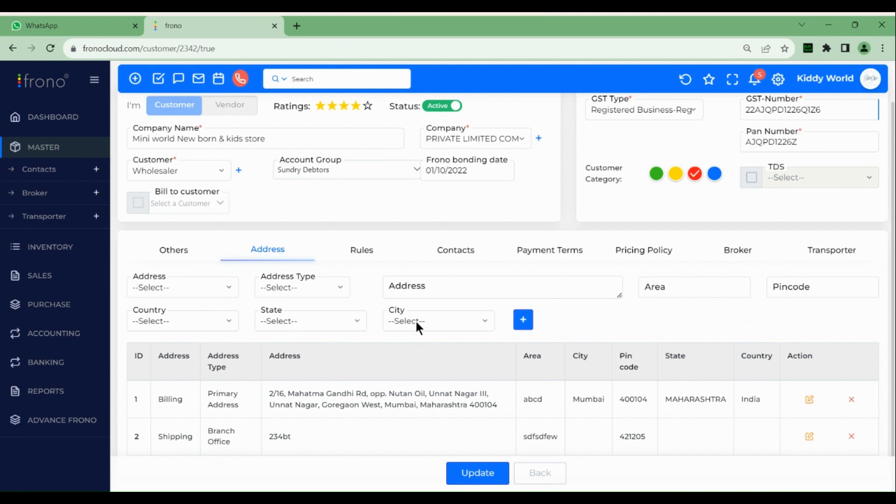
{"action": "left_click", "coordinate": [521, 318]}
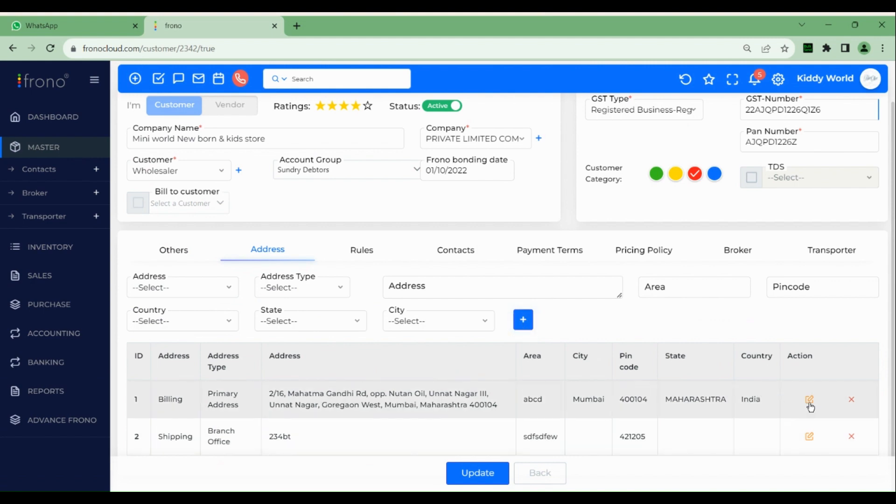
Load the customer's Billing address entry for editing and save it back to the address list
{"action": "left_click", "coordinate": [810, 402]}
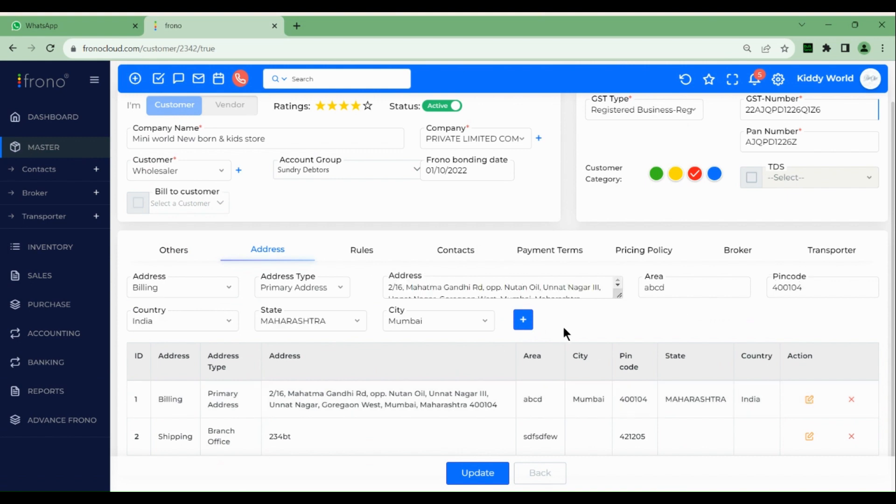
{"action": "left_click", "coordinate": [523, 321]}
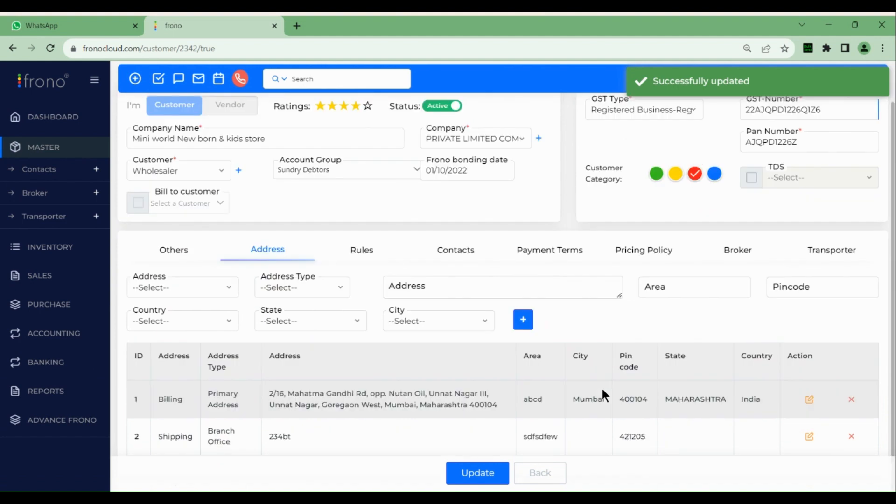
Review the customer's Rules for BillTo-ShipTo, customer group and compulsory purchase orders
{"action": "left_click", "coordinate": [374, 256]}
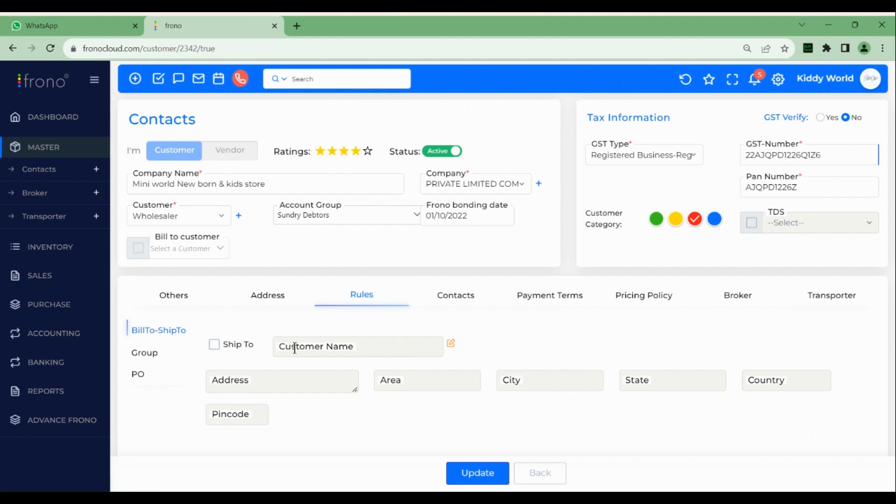
{"action": "left_click", "coordinate": [141, 355]}
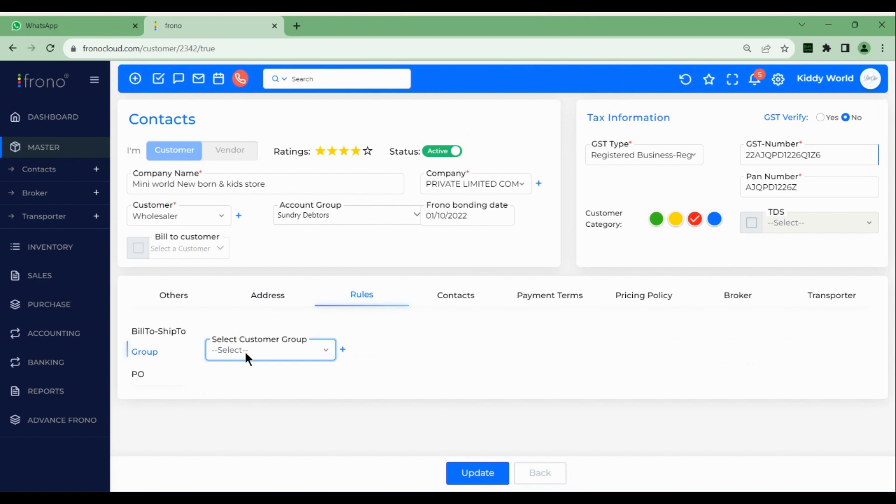
{"action": "left_click", "coordinate": [145, 377]}
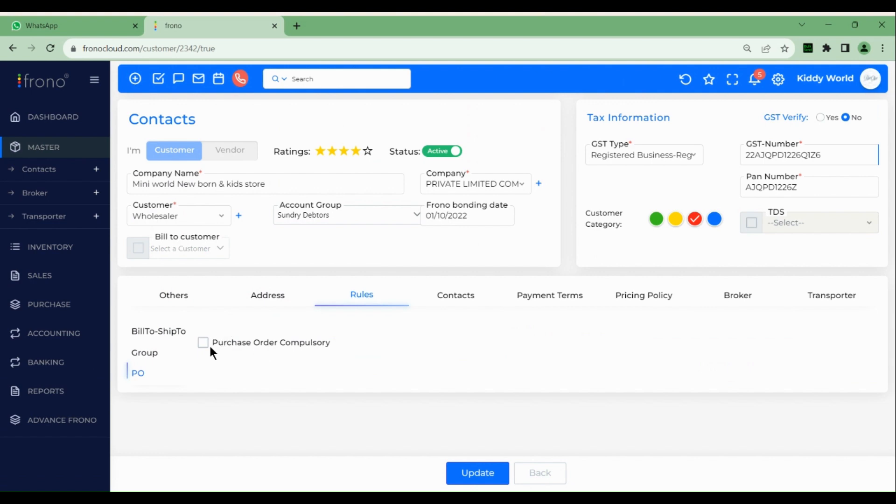
Examine the customer's contact person entry fields, from Salutation and names to Email, phone numbers and the Primary option
{"action": "left_click", "coordinate": [458, 303]}
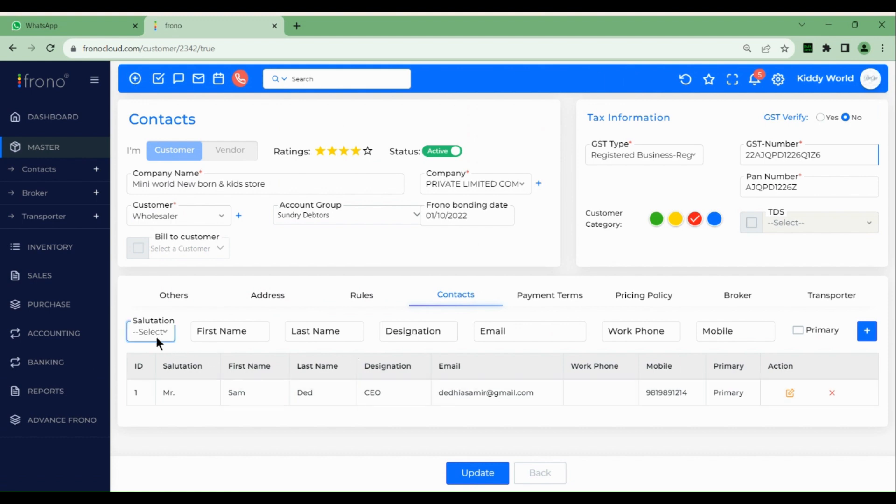
{"action": "left_click", "coordinate": [216, 332]}
{"action": "left_click", "coordinate": [309, 334]}
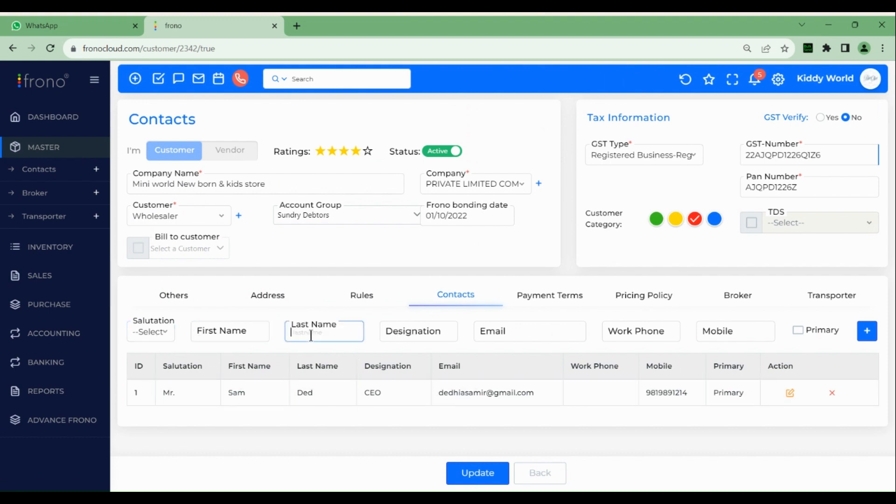
{"action": "left_click", "coordinate": [414, 329]}
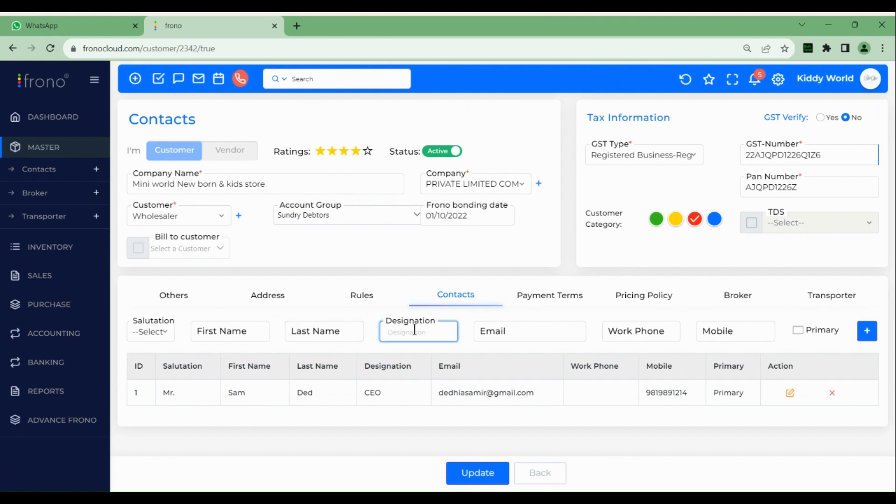
{"action": "left_click", "coordinate": [507, 327]}
{"action": "left_click", "coordinate": [623, 327]}
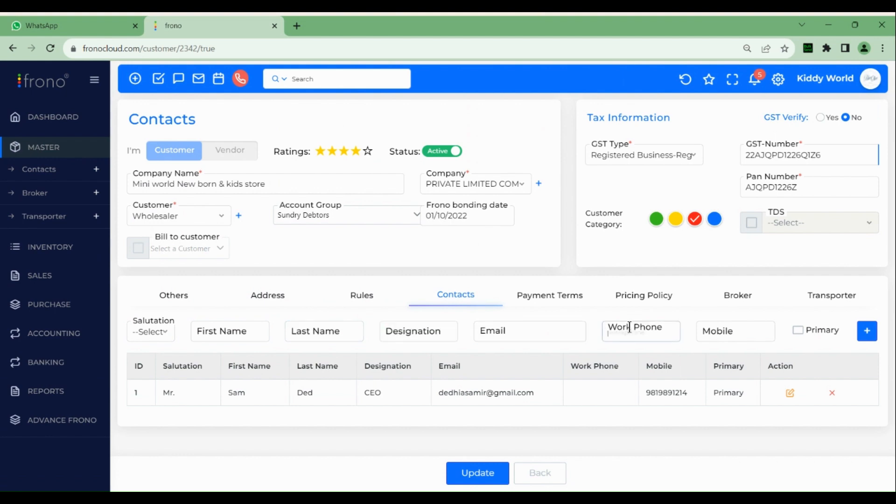
{"action": "left_click", "coordinate": [727, 326]}
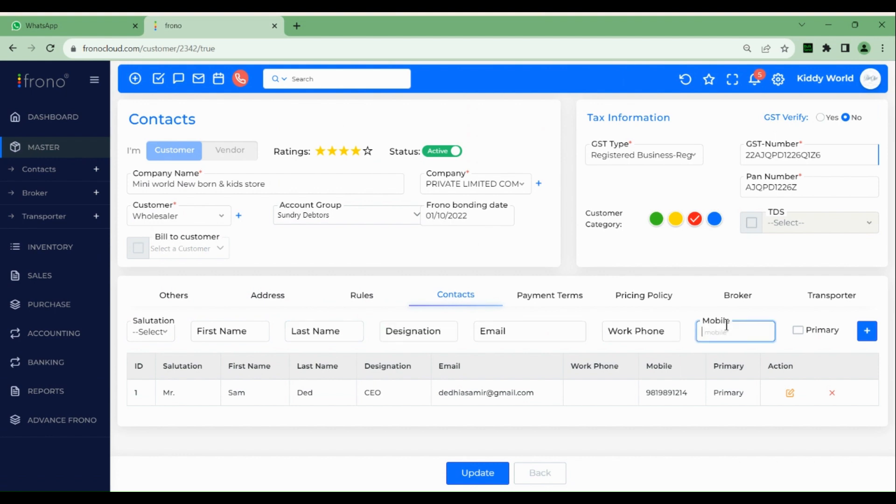
{"action": "left_click", "coordinate": [800, 332]}
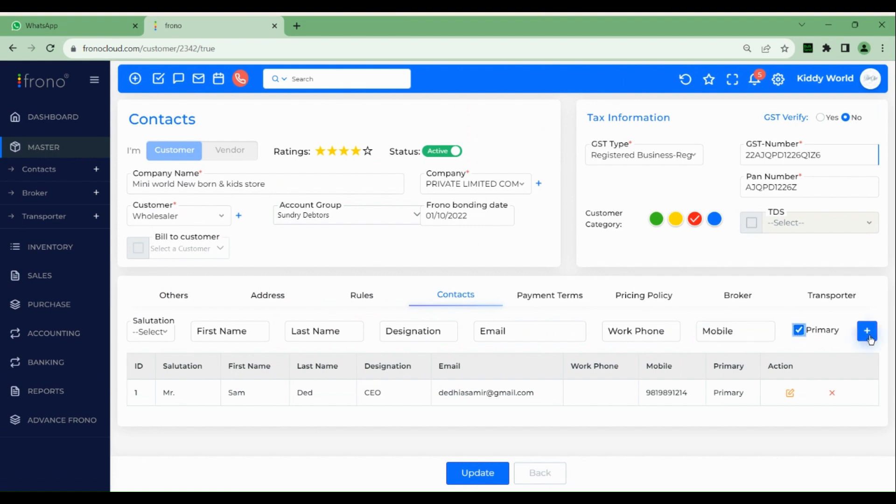
{"action": "left_click", "coordinate": [800, 335]}
Load the existing primary contact person for editing and save the entry back to the contacts list
{"action": "left_click", "coordinate": [791, 393]}
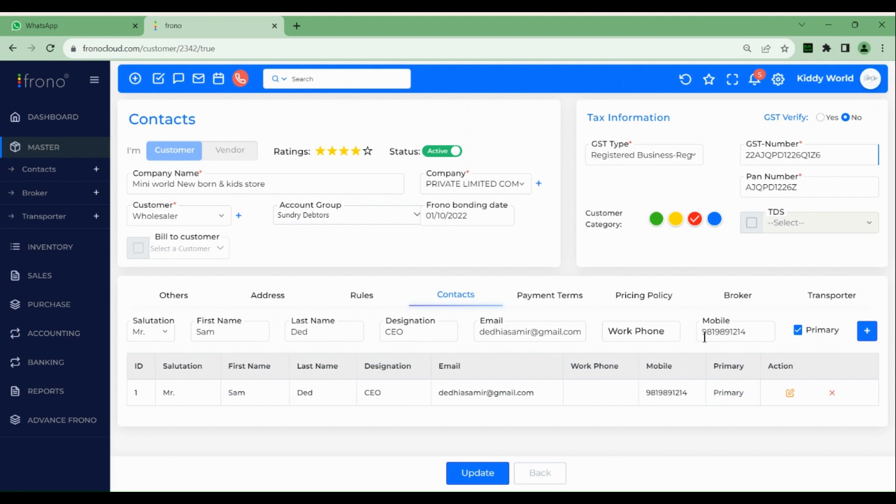
{"action": "left_click", "coordinate": [868, 333]}
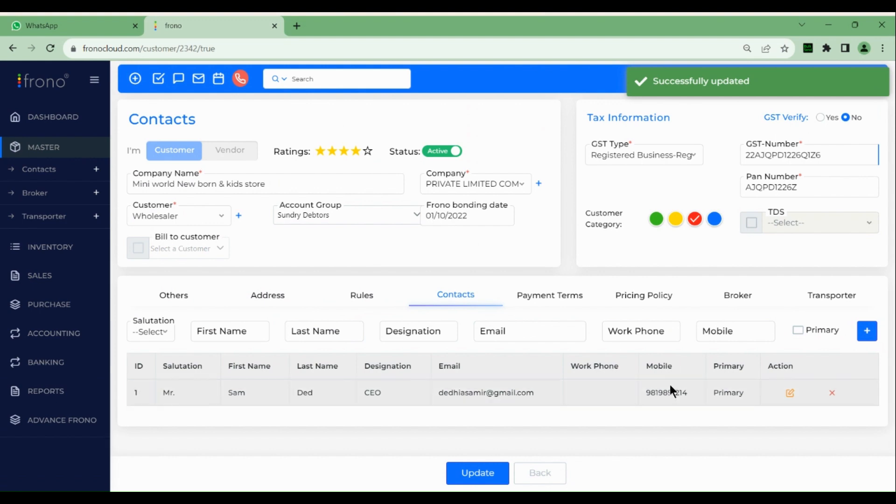
Go to the customer's brand-wise Payment Terms and make the Credit Limit editable
{"action": "left_click", "coordinate": [549, 297]}
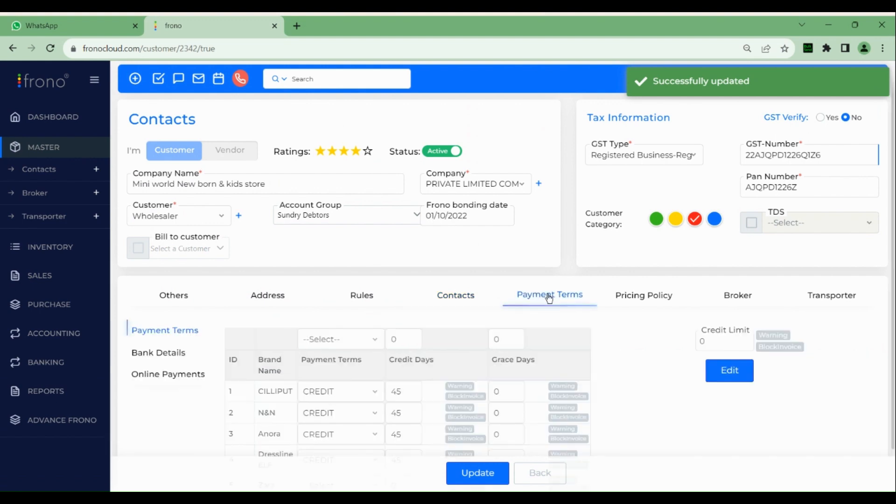
{"action": "scroll", "coordinate": [504, 368], "scroll_direction": "down", "scroll_amount": 1}
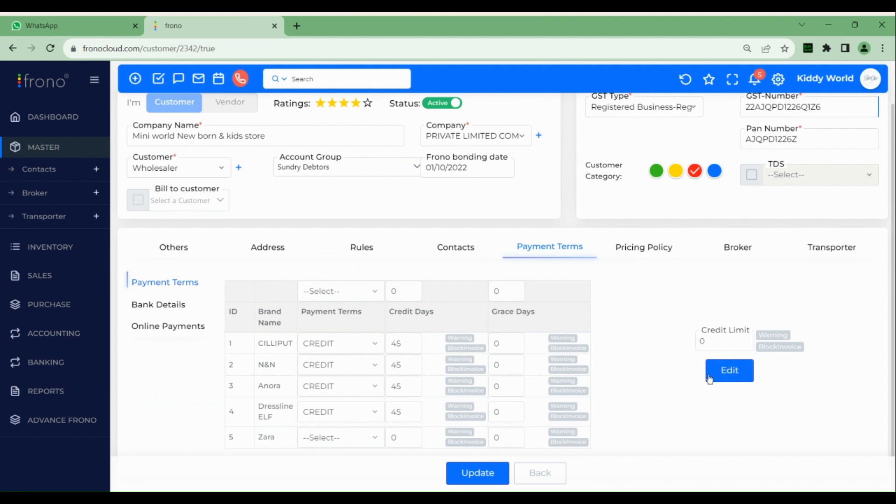
{"action": "left_click", "coordinate": [728, 373]}
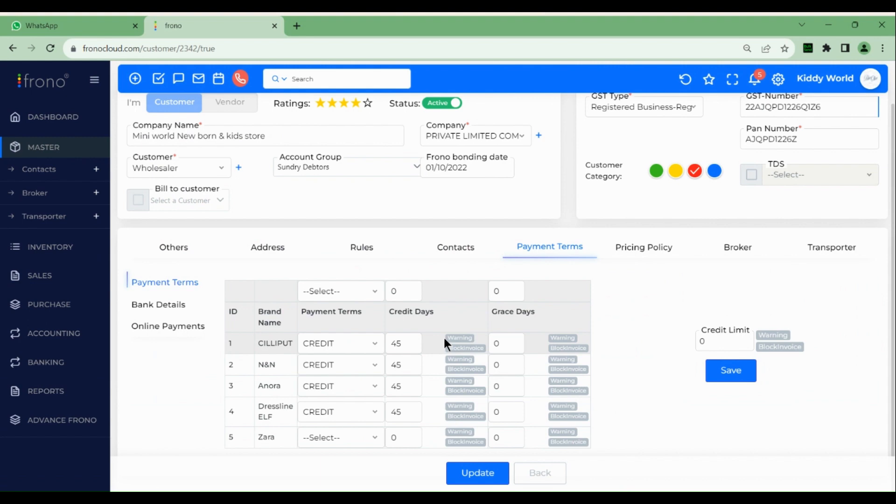
Enable Warning and BlockInvoice for both the Credit Days and the Grace Days of the CILLIPUT brand
{"action": "right_click", "coordinate": [457, 342]}
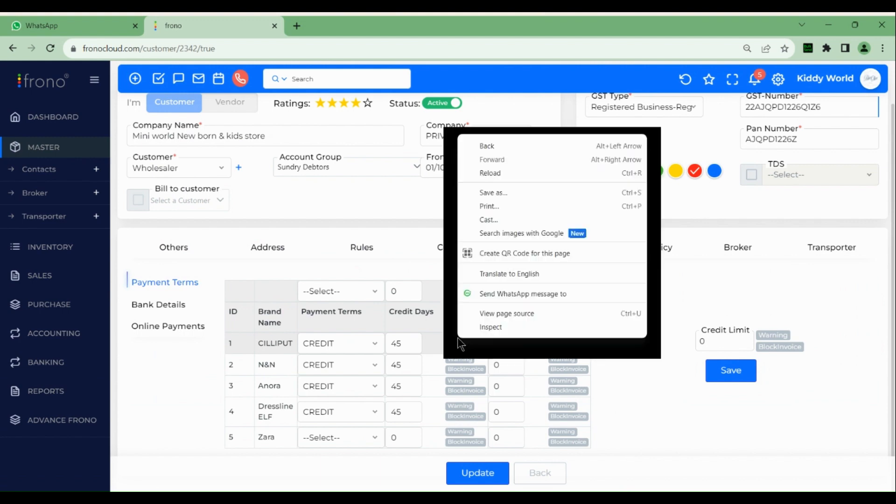
{"action": "left_click", "coordinate": [458, 340]}
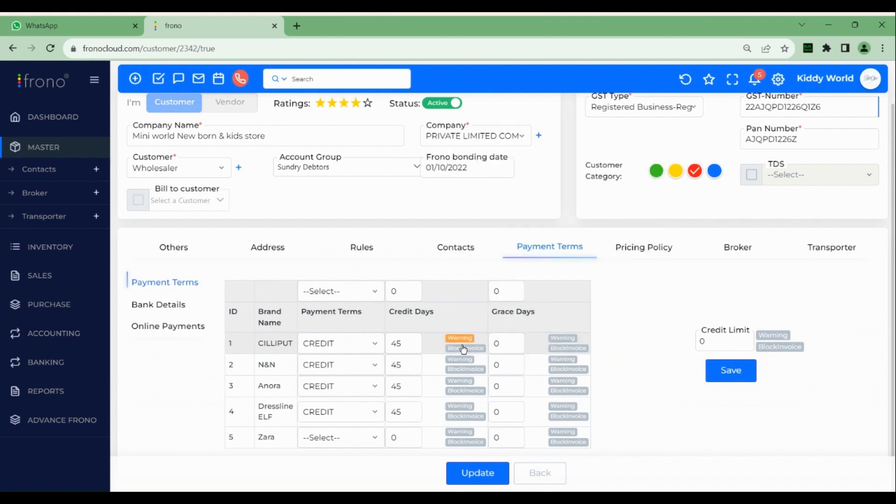
{"action": "left_click", "coordinate": [462, 350]}
{"action": "left_click", "coordinate": [512, 337]}
{"action": "left_click", "coordinate": [564, 339]}
{"action": "left_click", "coordinate": [570, 349]}
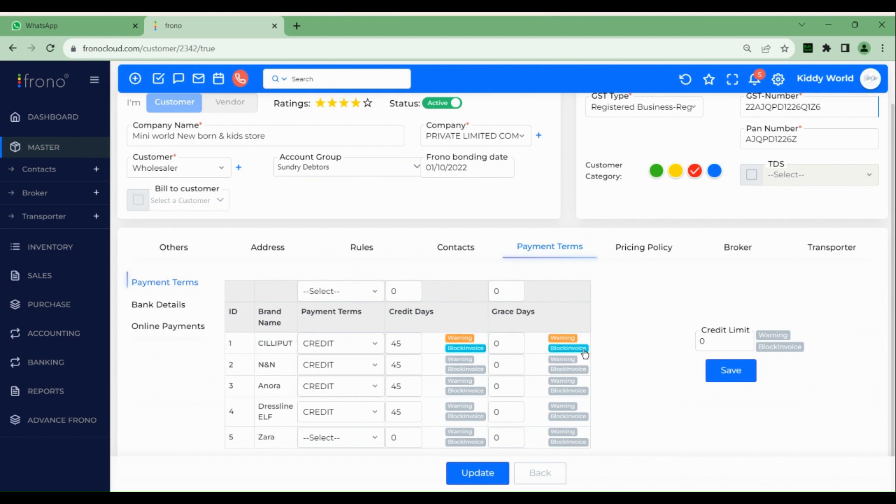
Enable Warning and BlockInvoice for the customer's Credit Limit
{"action": "left_click", "coordinate": [731, 347]}
{"action": "right_click", "coordinate": [770, 341]}
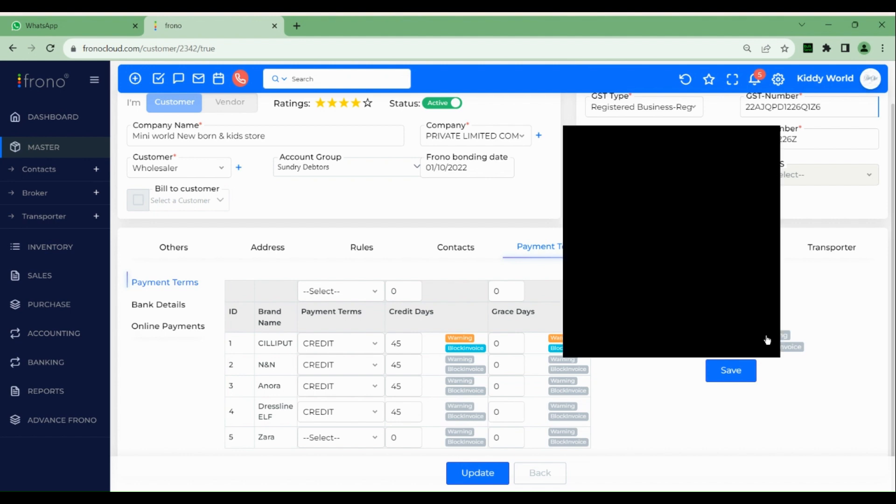
{"action": "key", "text": "Escape"}
{"action": "left_click", "coordinate": [774, 339]}
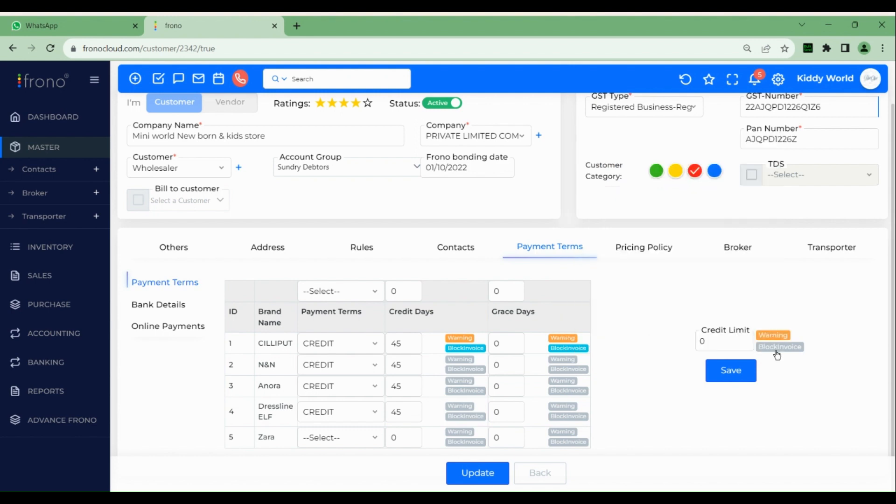
{"action": "left_click", "coordinate": [779, 355]}
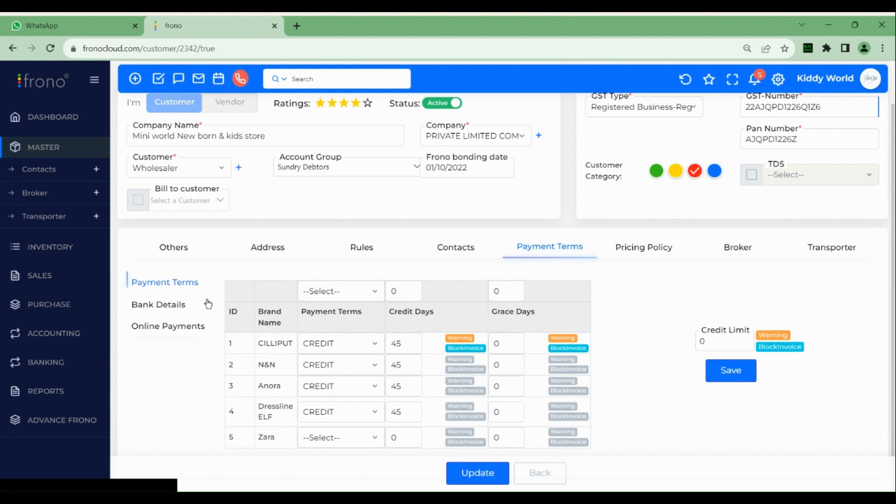
Review the customer's Bank Details entry fields and the Online Payments section
{"action": "left_click", "coordinate": [176, 305]}
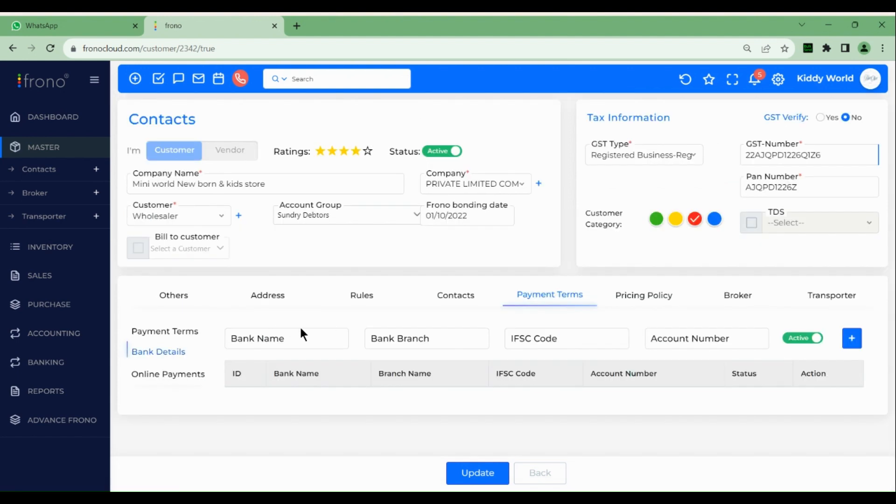
{"action": "left_click", "coordinate": [322, 341]}
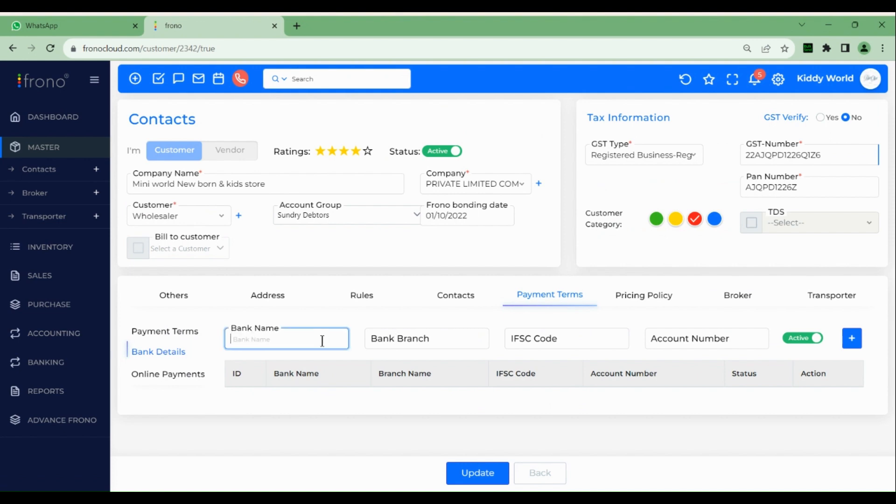
{"action": "left_click", "coordinate": [421, 342]}
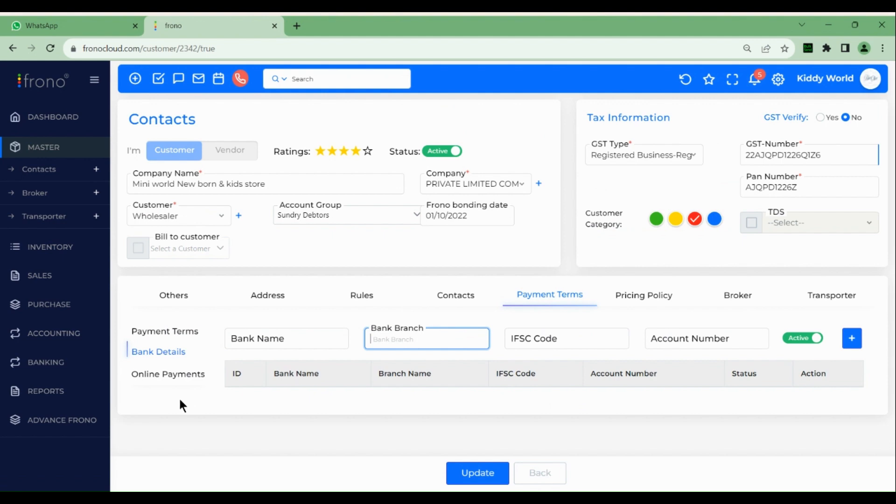
{"action": "left_click", "coordinate": [176, 375]}
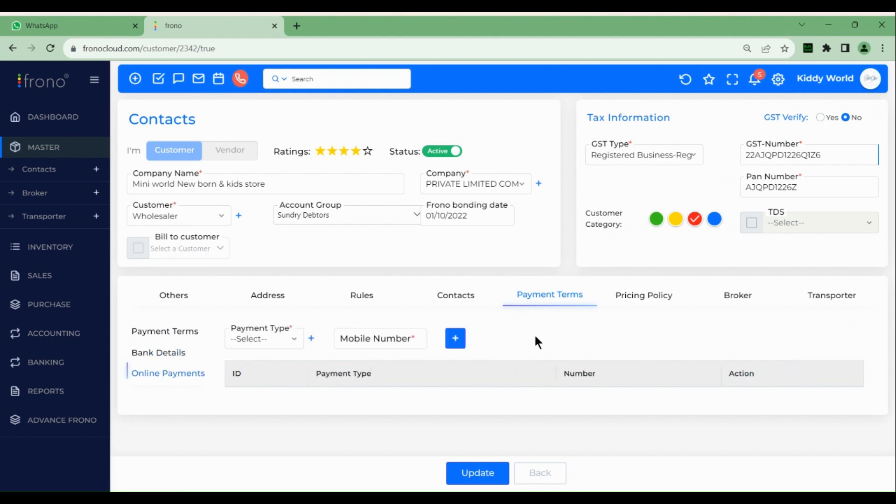
Make the customer's Pricing Policy editable and switch all MS Item brands to WSP pricing after trying MD for all brands
{"action": "left_click", "coordinate": [630, 297]}
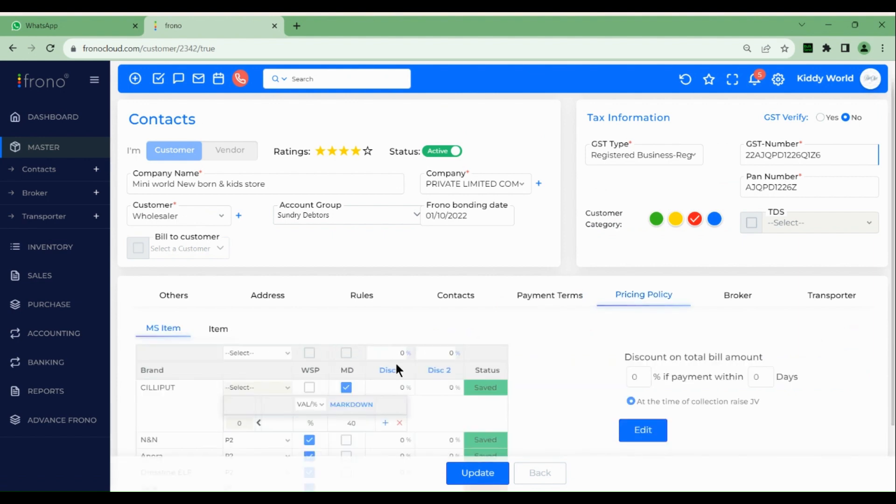
{"action": "scroll", "coordinate": [395, 361], "scroll_direction": "down", "scroll_amount": 2}
{"action": "left_click", "coordinate": [644, 428]}
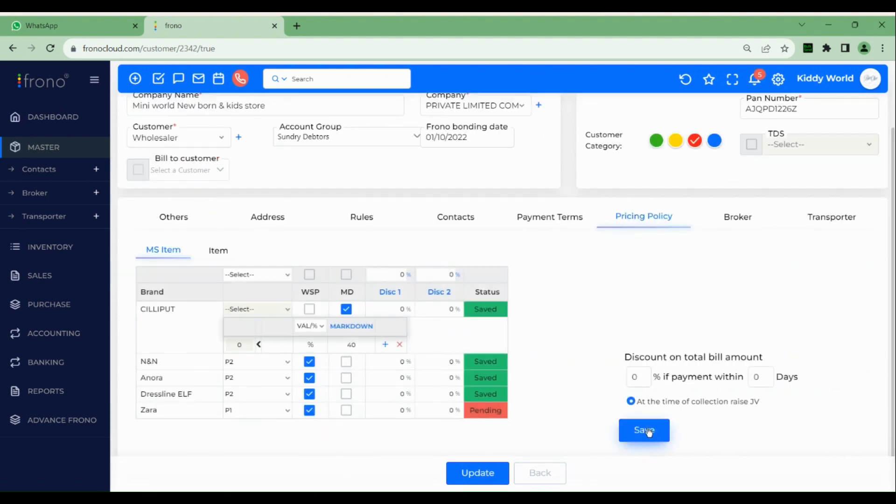
{"action": "left_click", "coordinate": [309, 274]}
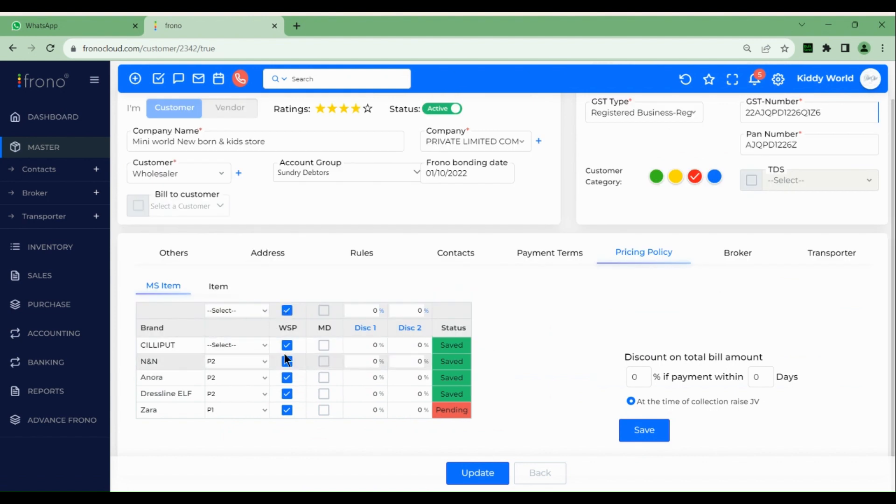
{"action": "left_click", "coordinate": [324, 311]}
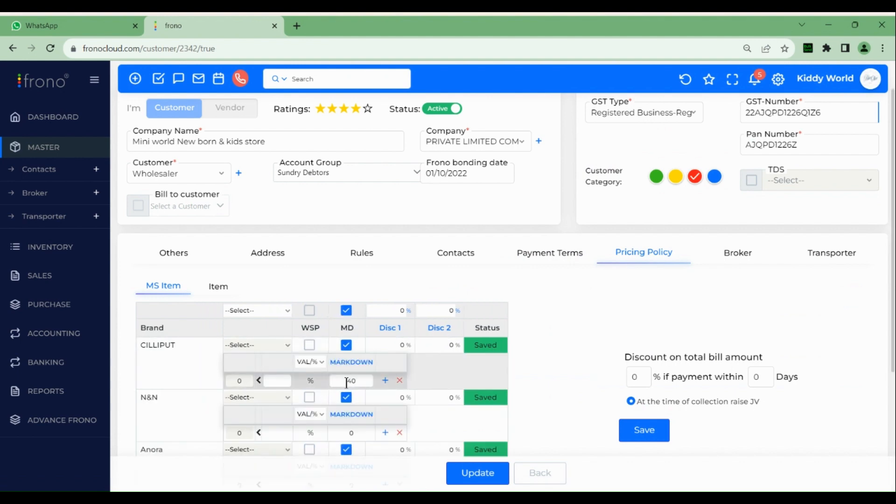
{"action": "left_click", "coordinate": [309, 311]}
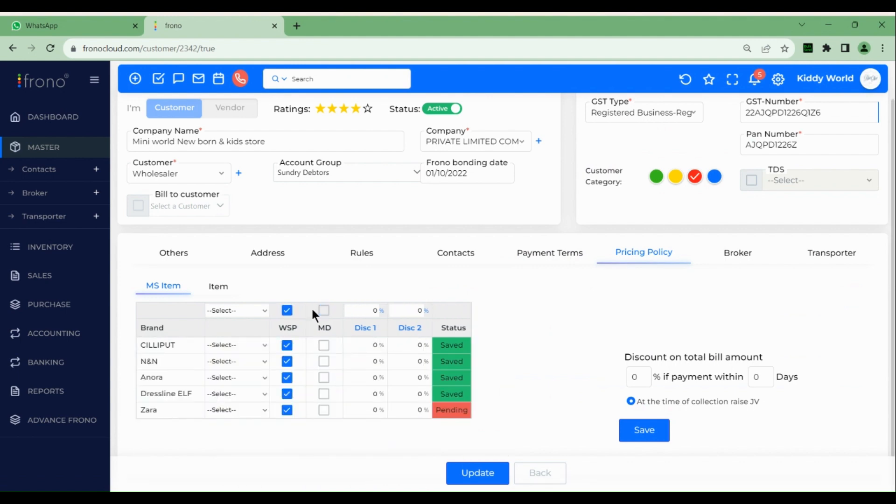
Set the MS Item WSP price to P1 for CILLIPUT and P2 for N&N
{"action": "left_click", "coordinate": [234, 345]}
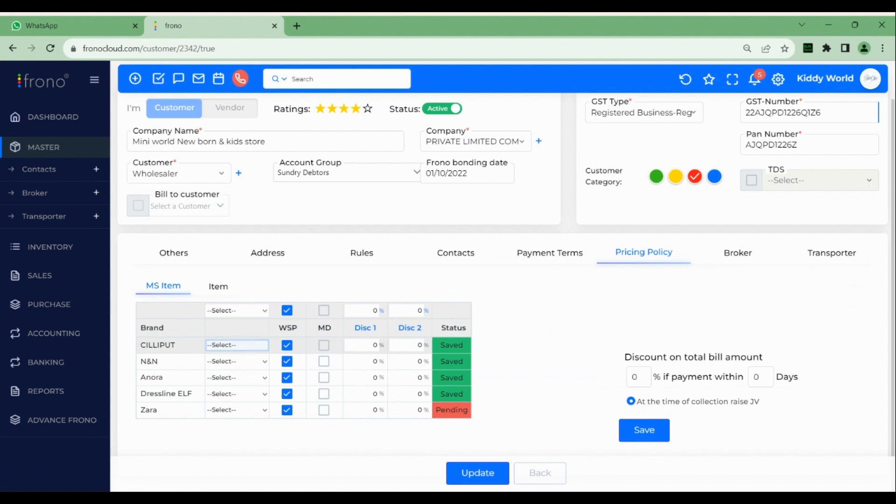
{"action": "type", "text": "P1"}
{"action": "left_click", "coordinate": [233, 364]}
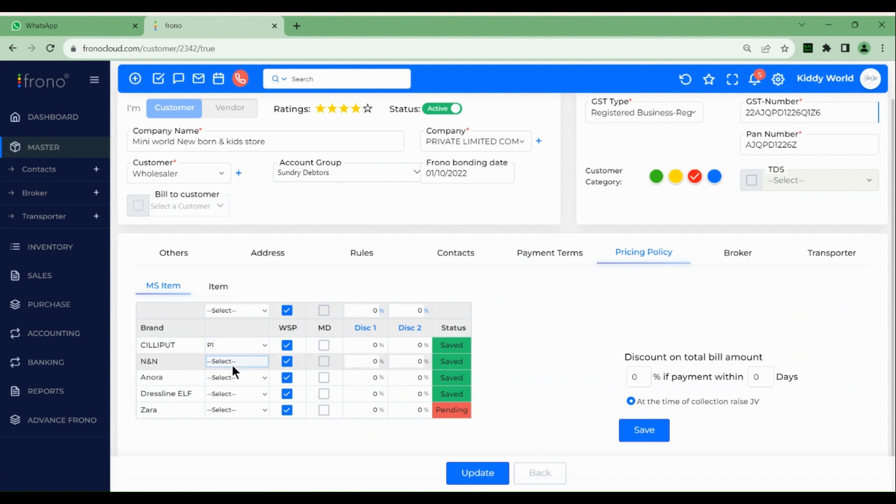
{"action": "type", "text": "P2"}
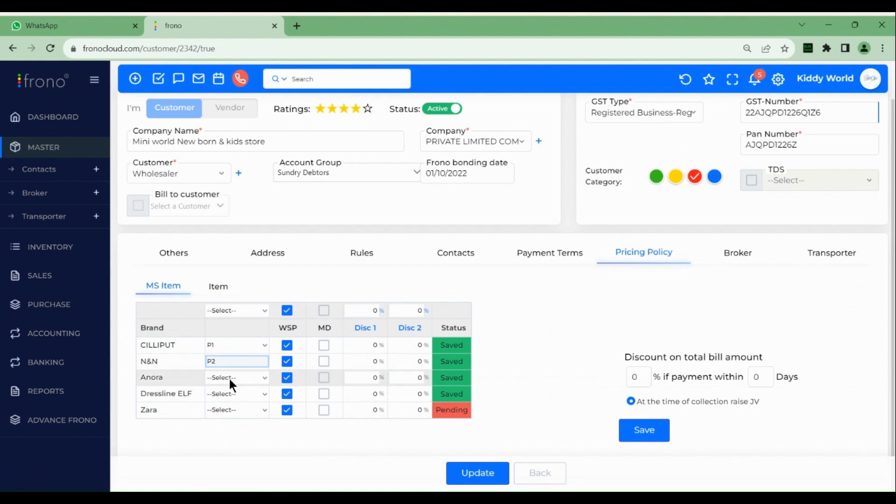
{"action": "left_click", "coordinate": [365, 310]}
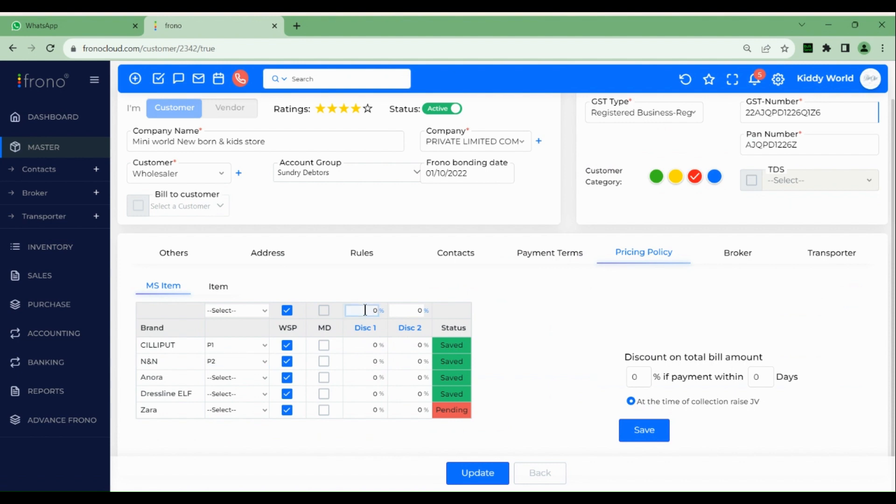
{"action": "right_click", "coordinate": [374, 310]}
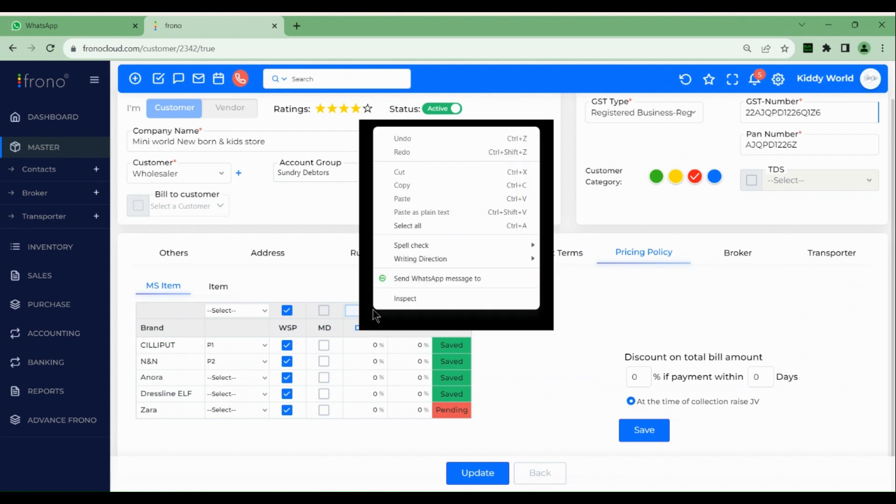
{"action": "left_click", "coordinate": [365, 310]}
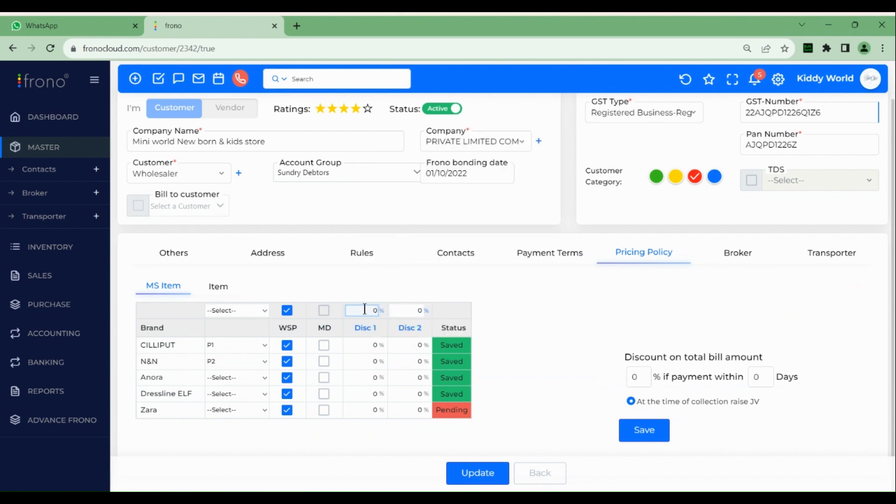
Go to the Item pricing, set the total bill discount to 5% for payment within 10 days, and try to save the policy
{"action": "left_click", "coordinate": [218, 286]}
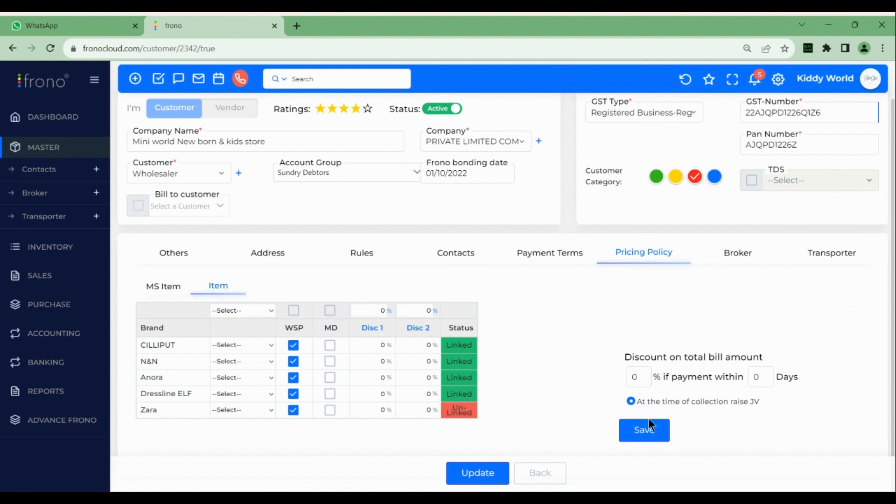
{"action": "left_click", "coordinate": [642, 373]}
{"action": "key", "text": "BackSpace"}
{"action": "type", "text": "5"}
{"action": "left_click", "coordinate": [765, 379]}
{"action": "key", "text": "BackSpace"}
{"action": "type", "text": "10"}
{"action": "left_click", "coordinate": [656, 435]}
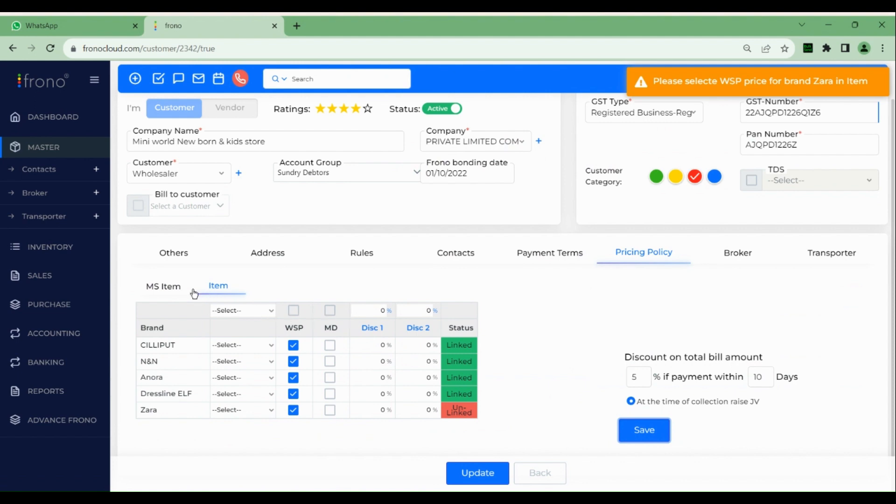
Apply the wsp price to all brands in the Item pricing and try to save the policy
{"action": "left_click", "coordinate": [177, 286]}
{"action": "left_click", "coordinate": [217, 287]}
{"action": "left_click", "coordinate": [243, 310]}
{"action": "left_click", "coordinate": [243, 333]}
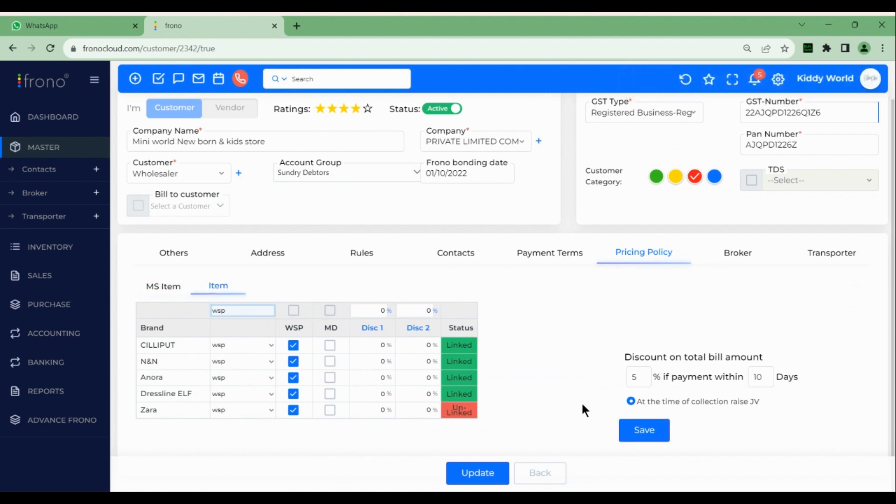
{"action": "left_click", "coordinate": [645, 428]}
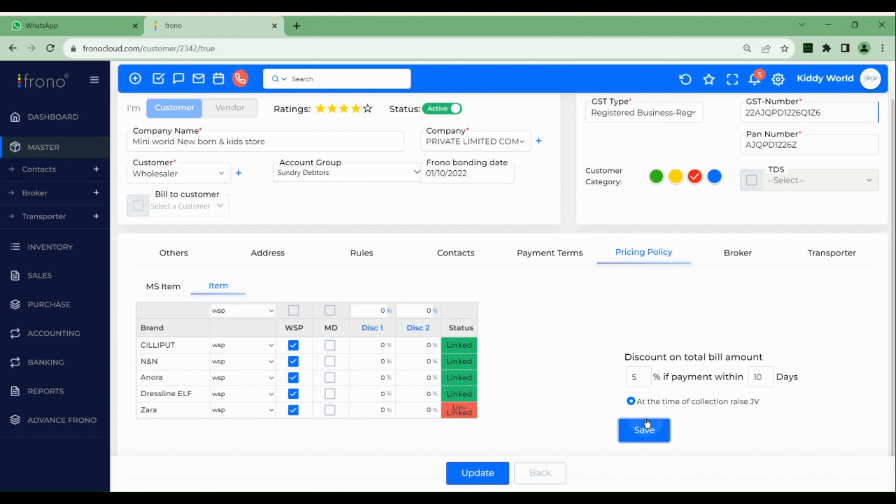
Apply price P1 to all brands in the MS Item pricing and save the pricing policy
{"action": "left_click", "coordinate": [162, 287]}
{"action": "left_click", "coordinate": [238, 331]}
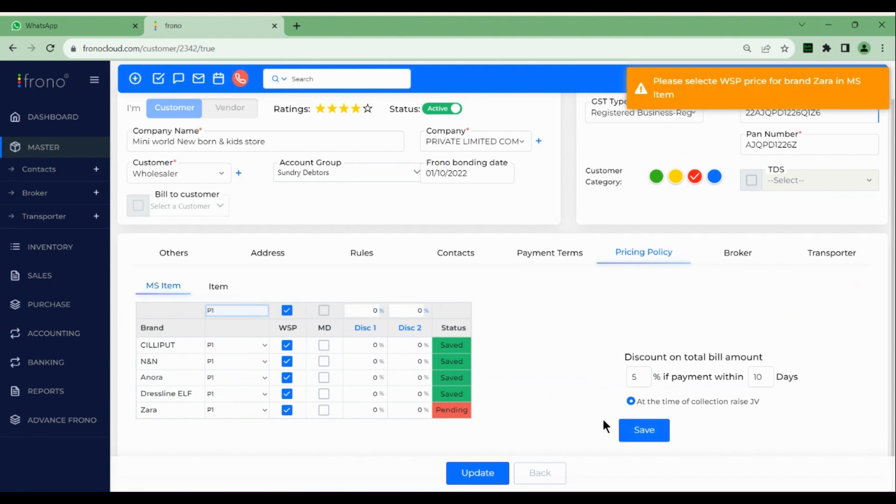
{"action": "right_click", "coordinate": [632, 426]}
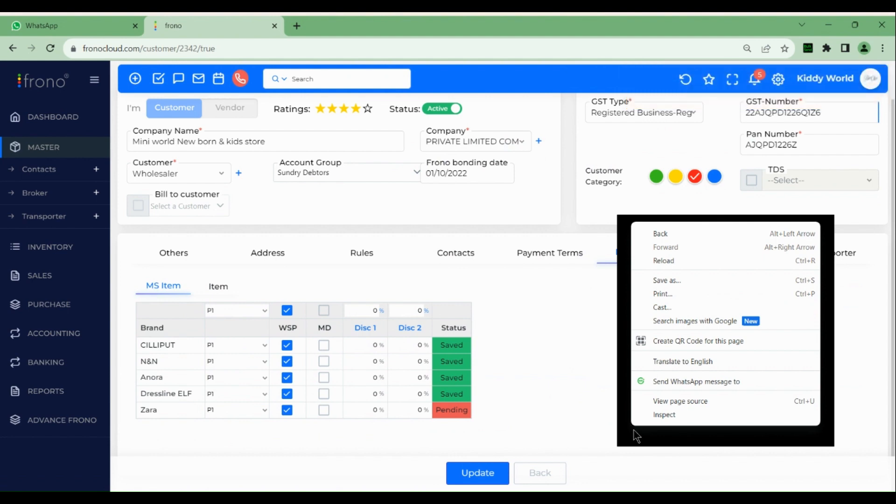
{"action": "left_click", "coordinate": [635, 429]}
{"action": "left_click", "coordinate": [636, 428]}
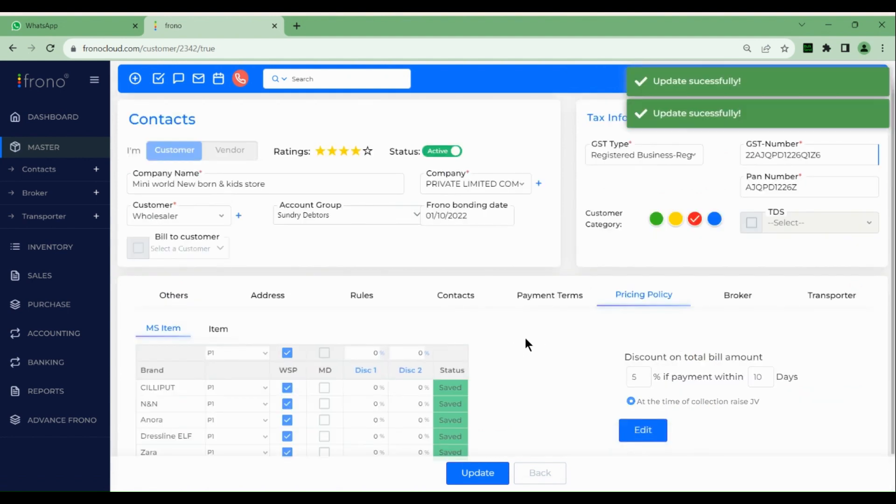
Add a broker to the customer with a 0 Percent(%) commission starting 26-08-2023
{"action": "left_click", "coordinate": [736, 303]}
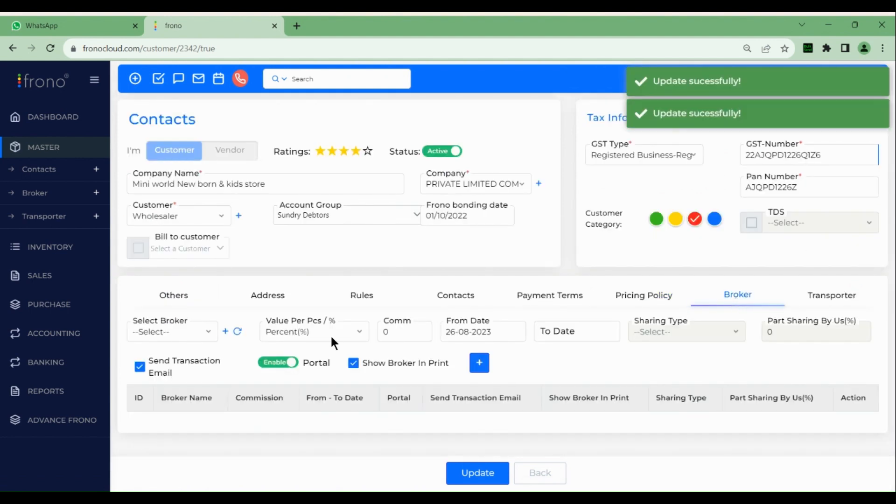
{"action": "left_click", "coordinate": [196, 328]}
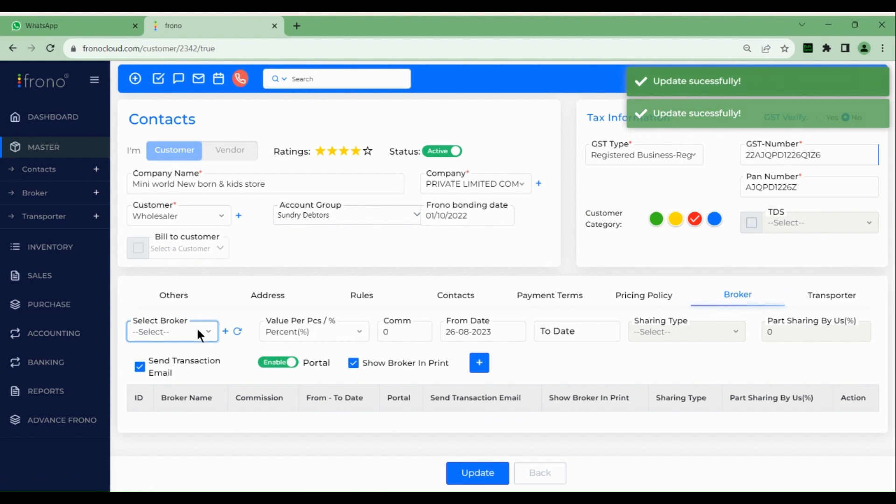
{"action": "left_click", "coordinate": [173, 214]}
{"action": "left_click", "coordinate": [314, 335]}
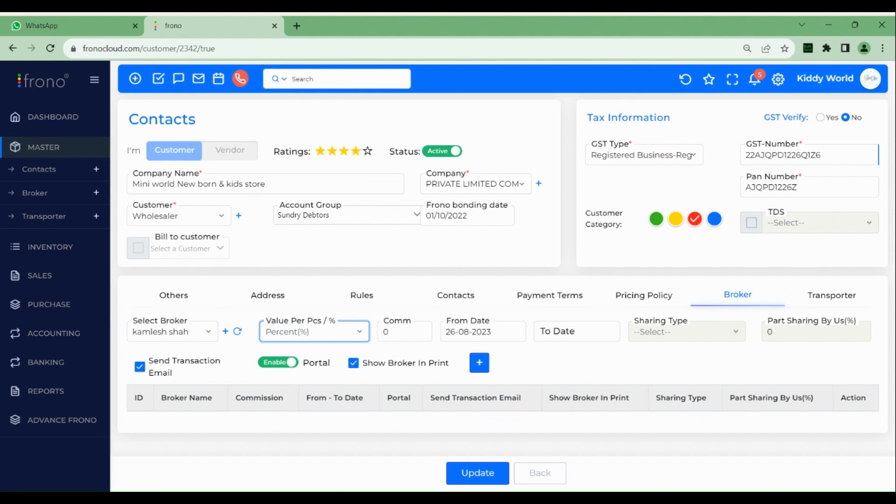
{"action": "left_click", "coordinate": [408, 334]}
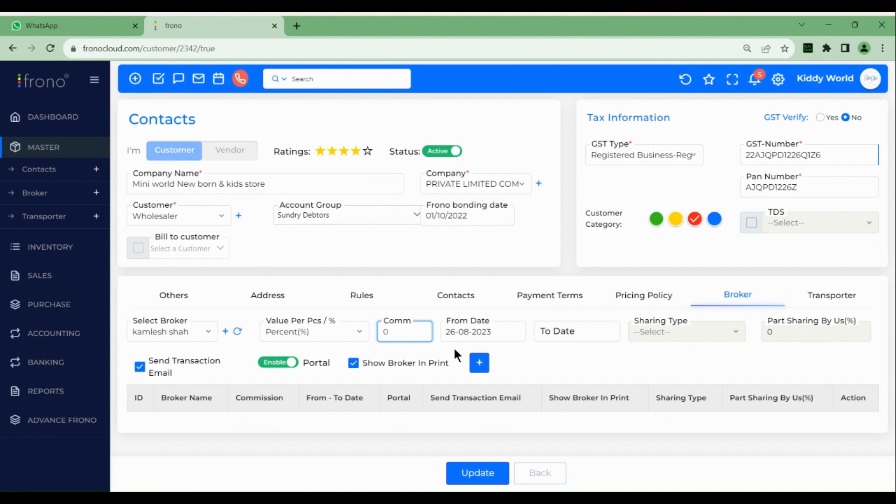
{"action": "left_click", "coordinate": [480, 372]}
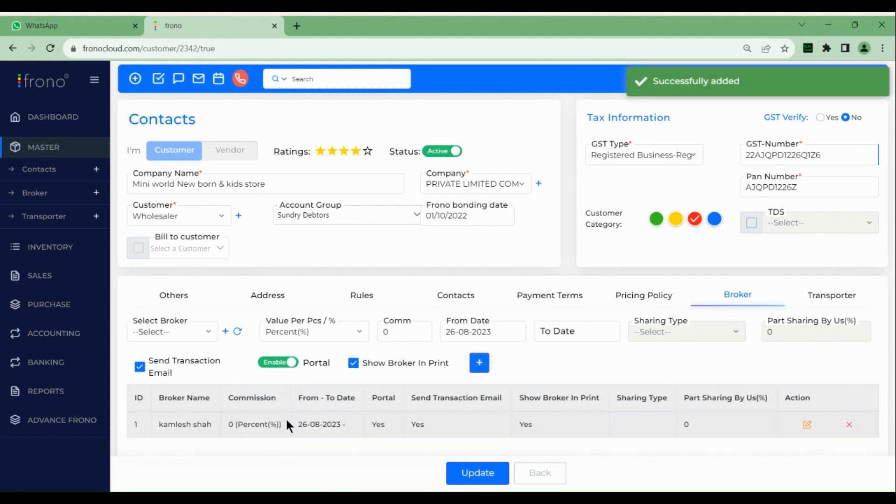
Choose DHL PVT LTD as the transporter for the customer
{"action": "left_click", "coordinate": [821, 300]}
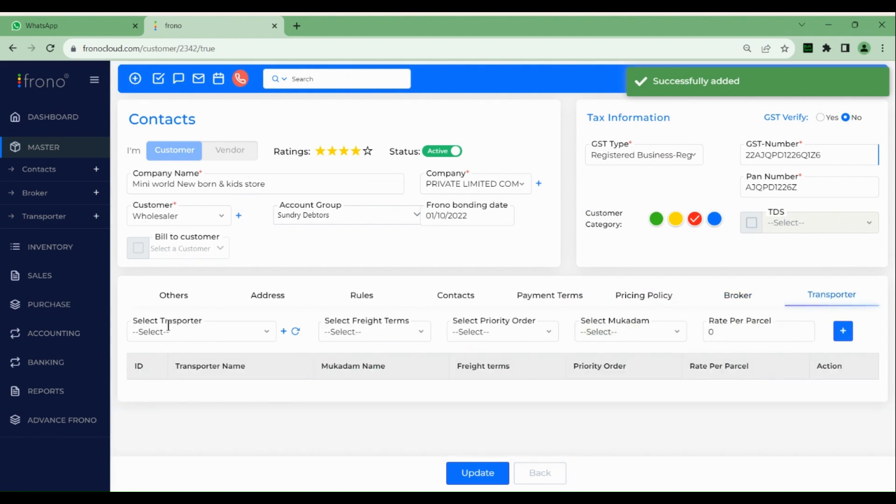
{"action": "right_click", "coordinate": [199, 330]}
{"action": "left_click", "coordinate": [199, 331]}
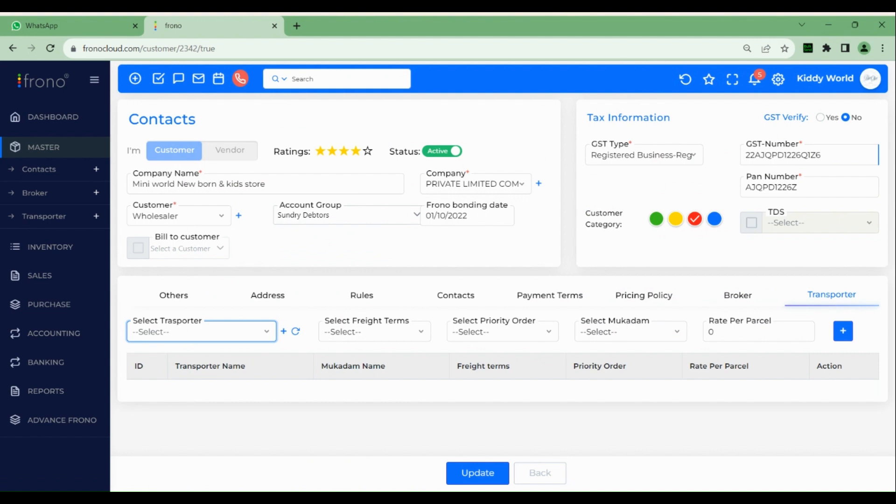
{"action": "left_click", "coordinate": [181, 404]}
{"action": "left_click", "coordinate": [362, 332]}
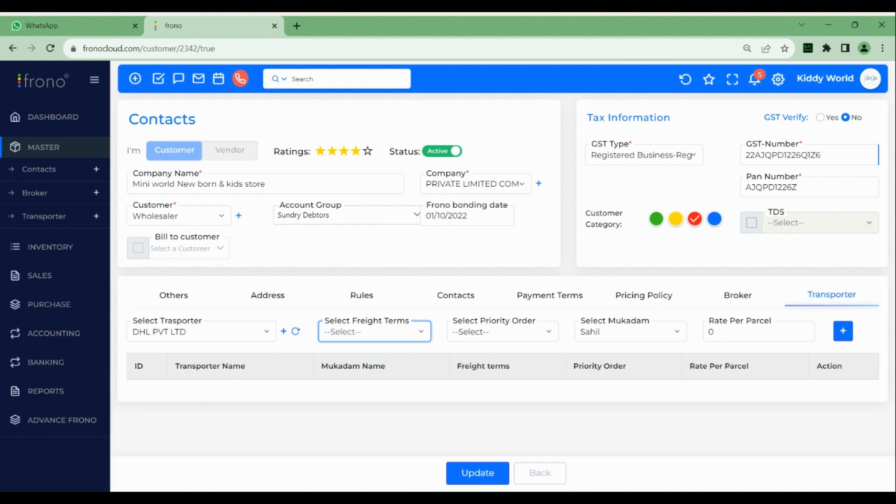
View the page for creating a new transporter and return to the customer's record
{"action": "right_click", "coordinate": [284, 339]}
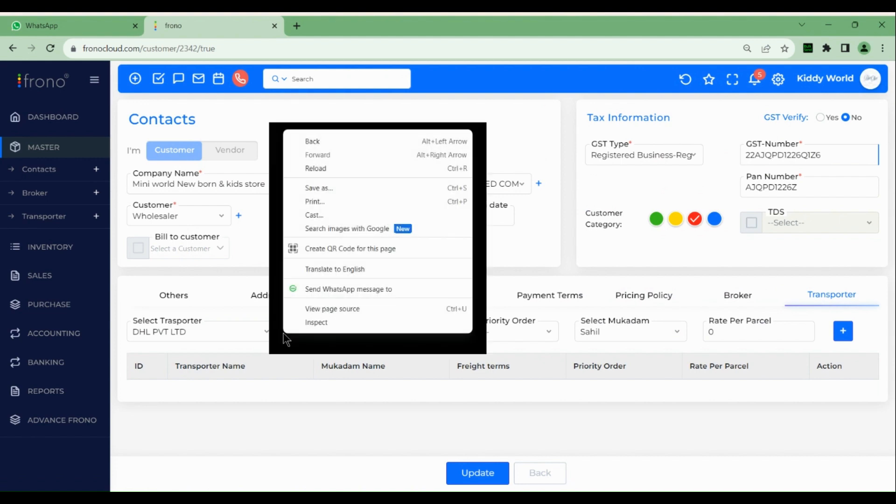
{"action": "right_click", "coordinate": [285, 369]}
{"action": "left_click", "coordinate": [283, 338]}
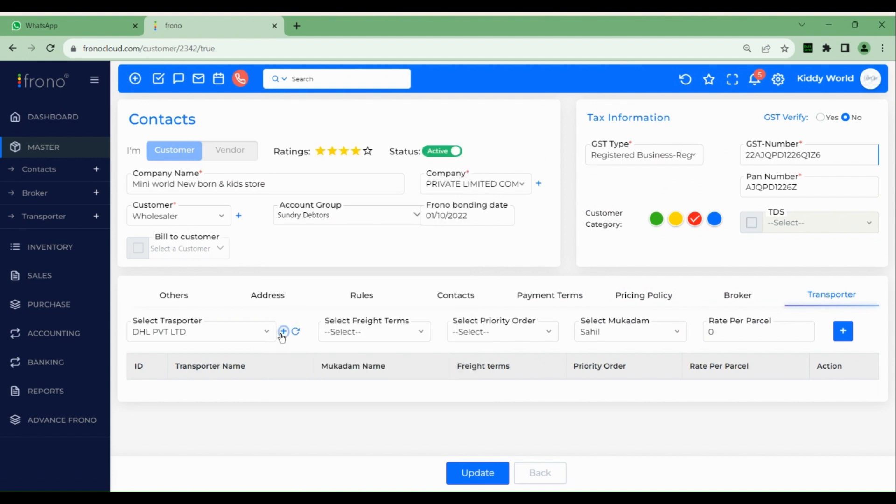
{"action": "left_click", "coordinate": [280, 334]}
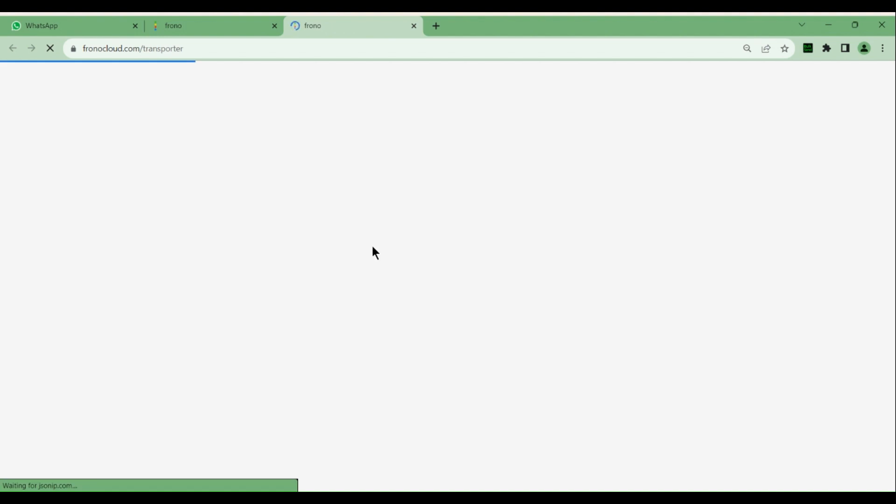
{"action": "left_click", "coordinate": [234, 21]}
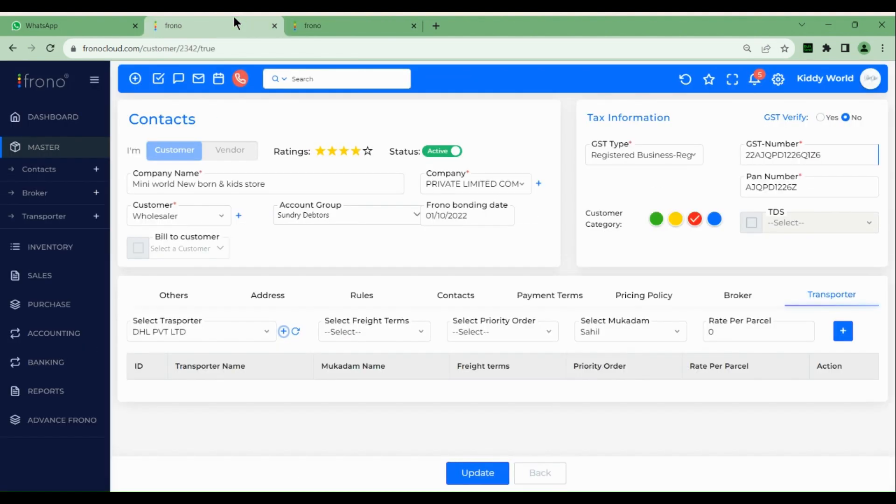
Set the freight terms to To Pay and the priority order to 1, and add the transporter entry with rate per parcel 0
{"action": "left_click", "coordinate": [389, 336]}
{"action": "left_click", "coordinate": [379, 366]}
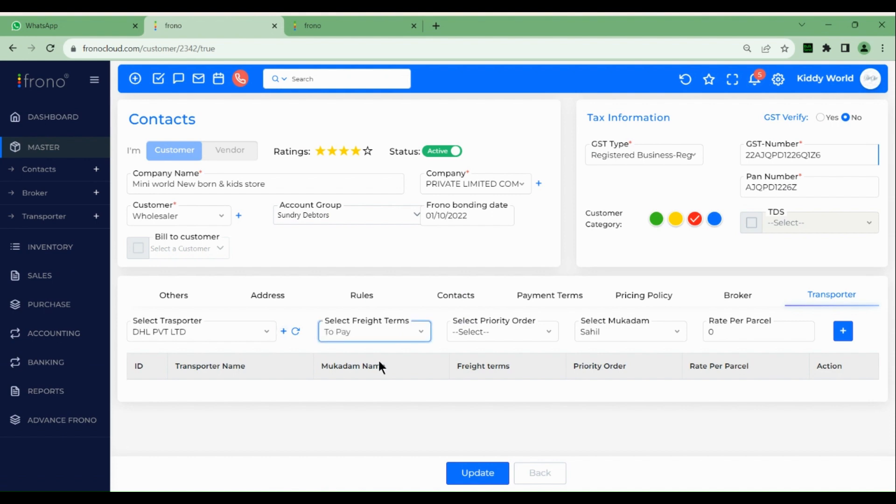
{"action": "left_click", "coordinate": [505, 334]}
{"action": "left_click", "coordinate": [495, 359]}
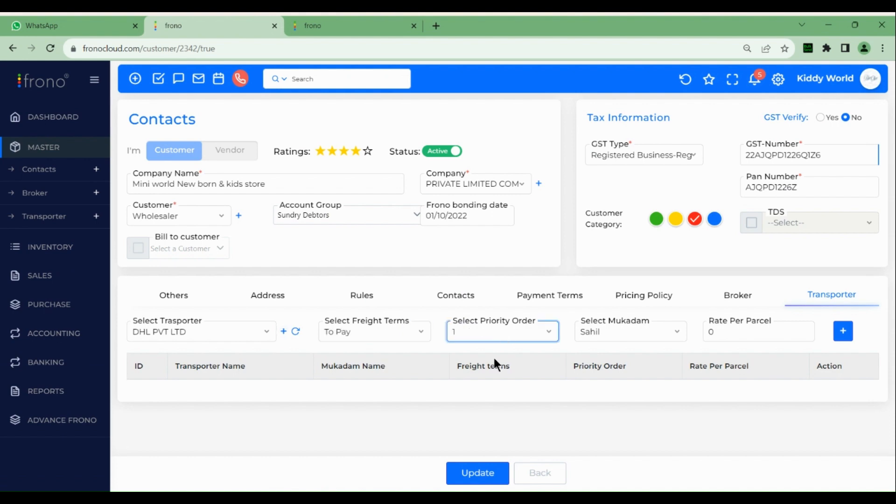
{"action": "left_click", "coordinate": [616, 331]}
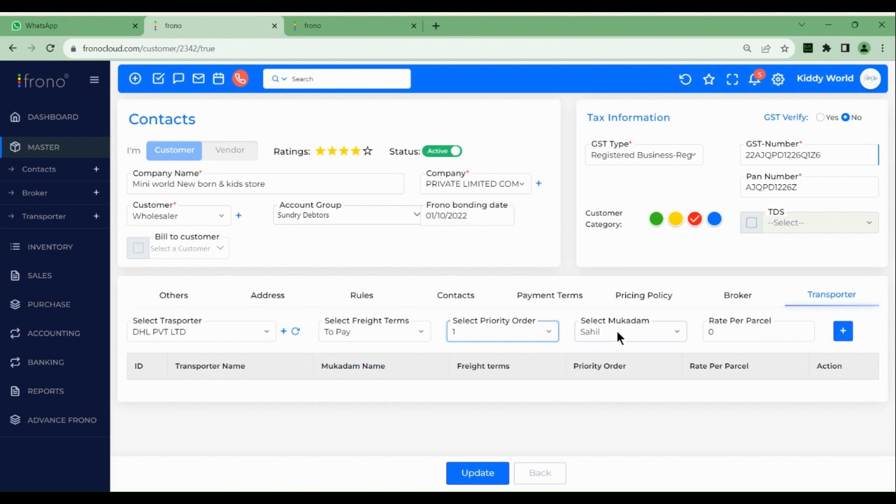
{"action": "left_click", "coordinate": [741, 337]}
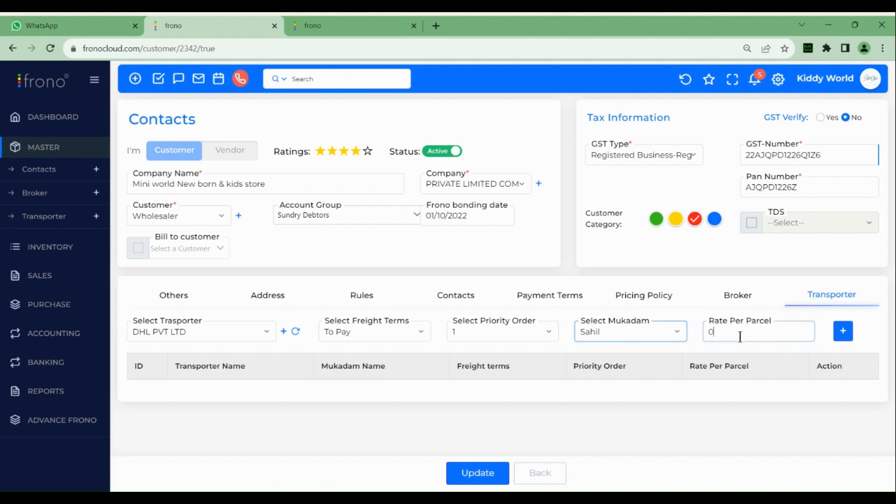
{"action": "left_click", "coordinate": [843, 331]}
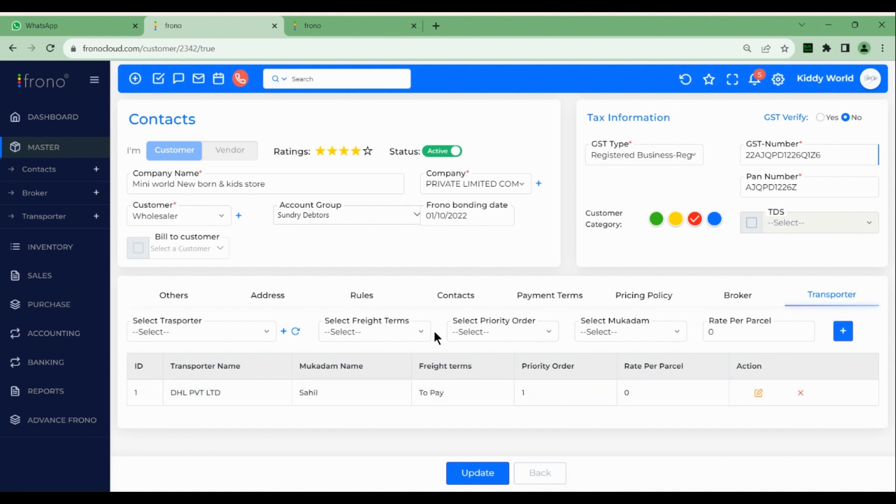
Recheck the customer's Pricing Policy and Broker sections and save the updated customer record
{"action": "left_click", "coordinate": [265, 299]}
{"action": "left_click", "coordinate": [657, 302]}
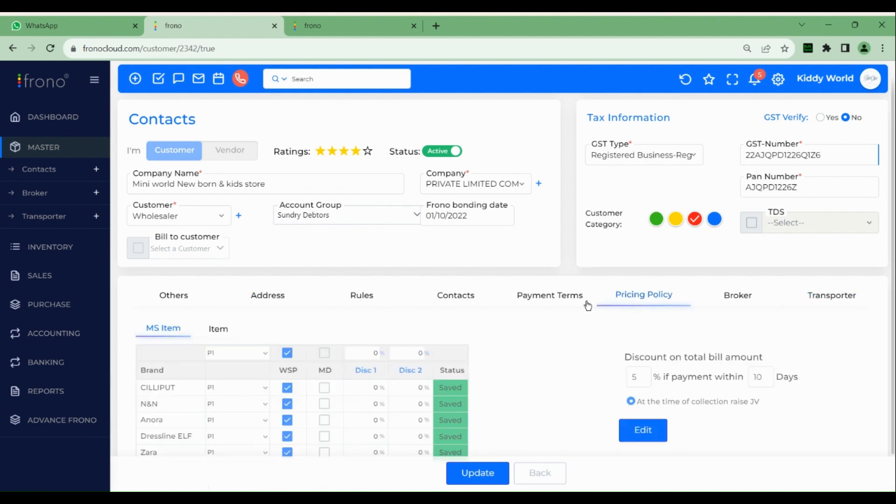
{"action": "left_click", "coordinate": [264, 302]}
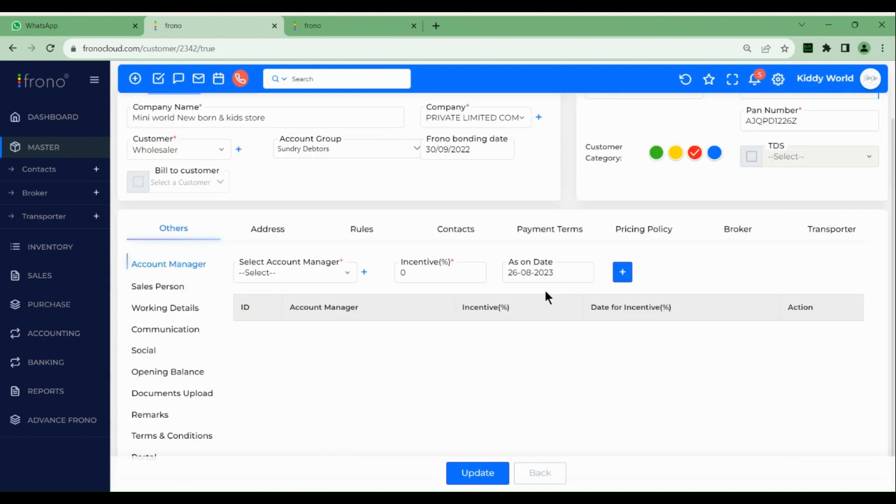
{"action": "left_click", "coordinate": [724, 228]}
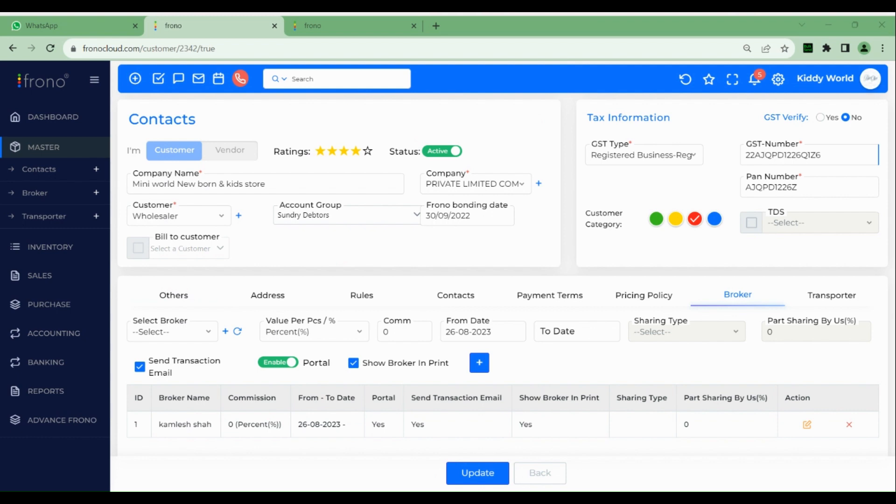
{"action": "left_click", "coordinate": [477, 473]}
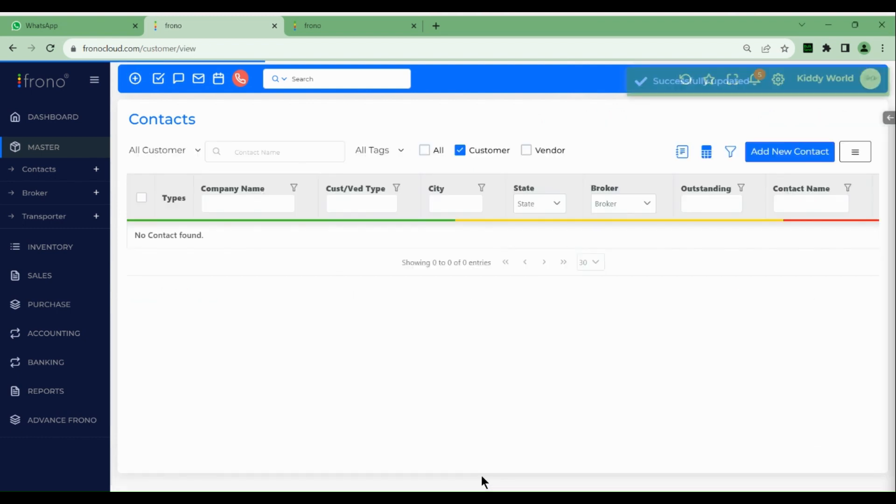